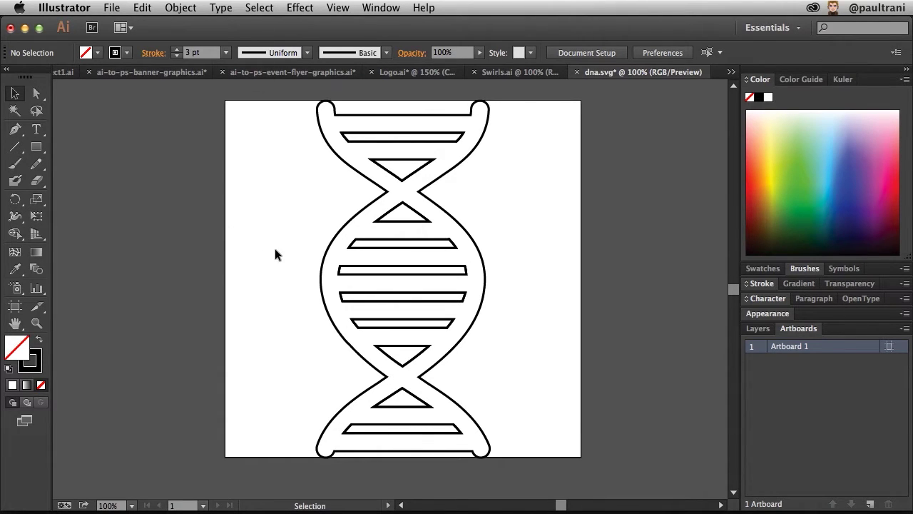
Marquee-select the entire DNA artwork and show Creative Cloud's 19 'chemistry' asset results
drag(288, 98, 543, 384)
scroll(230, 302, up, 5)
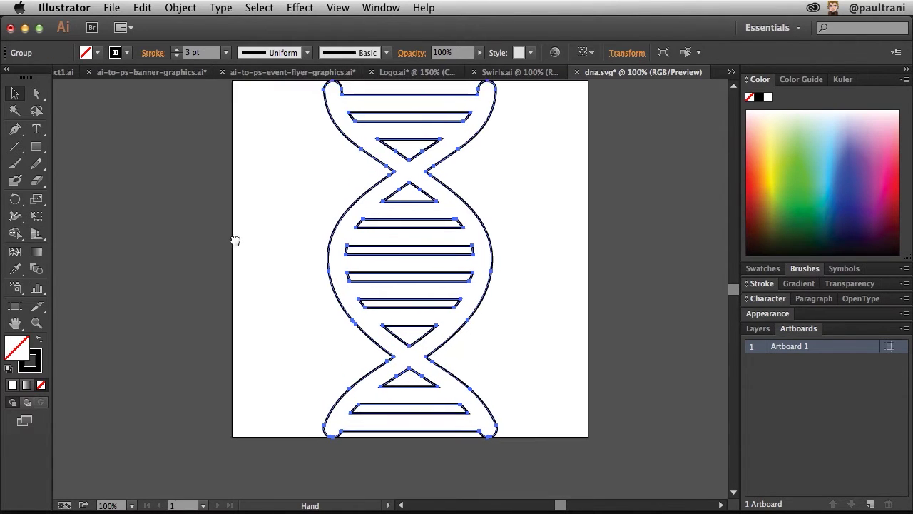
drag(232, 267, 234, 273)
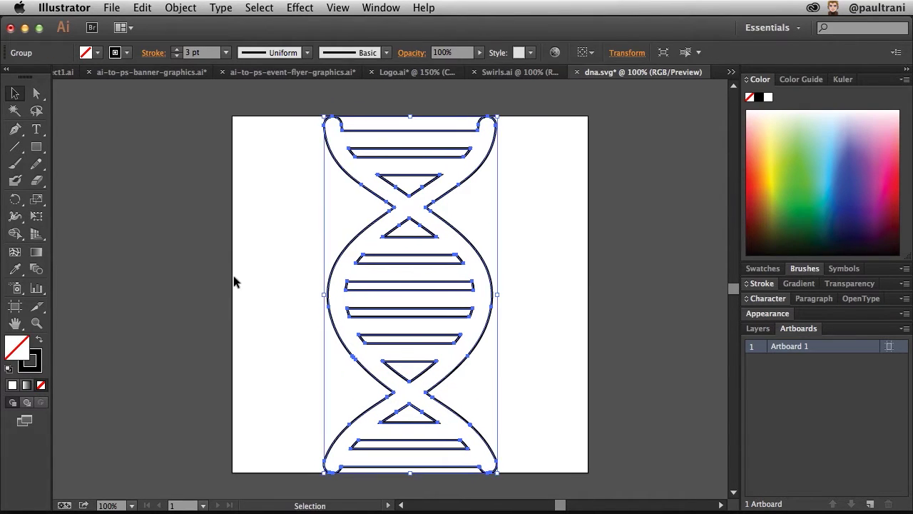
click(814, 8)
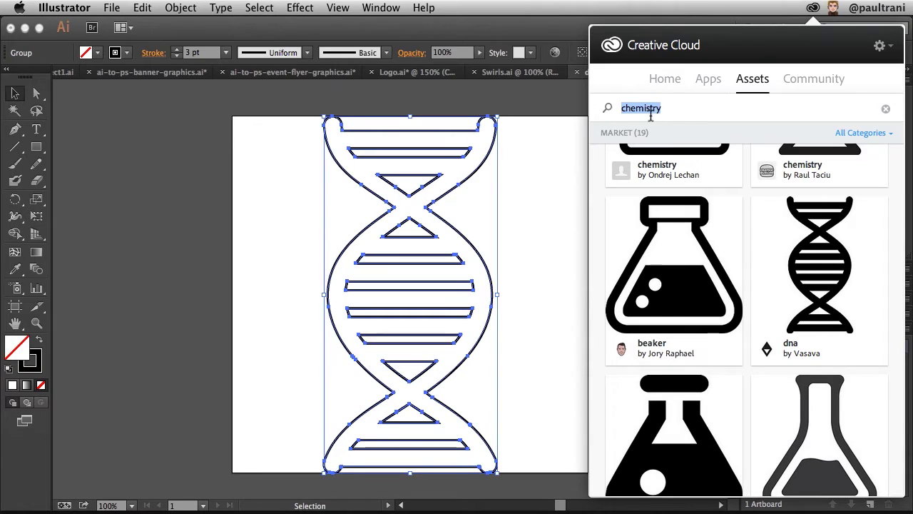
Dismiss the asset results, copy the DNA artwork with Edit > Copy, and switch to Flyer.psd
mouse_move(775, 347)
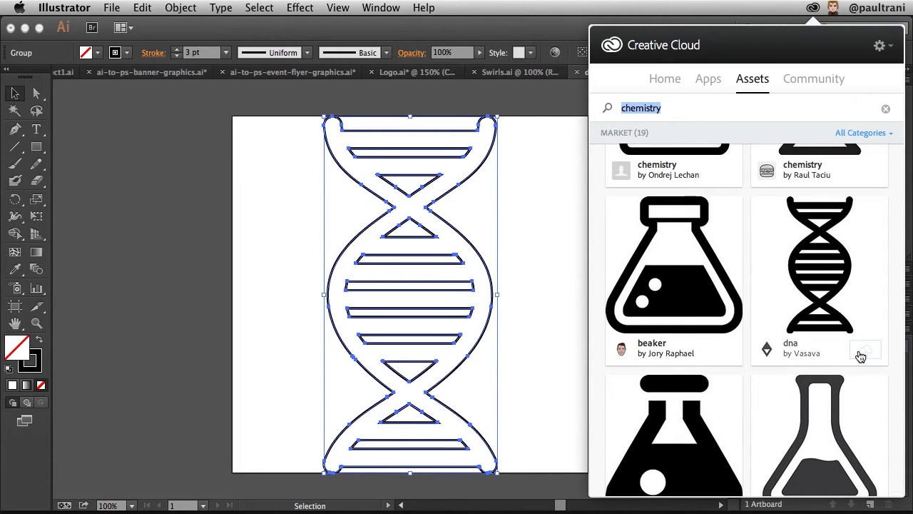
click(233, 205)
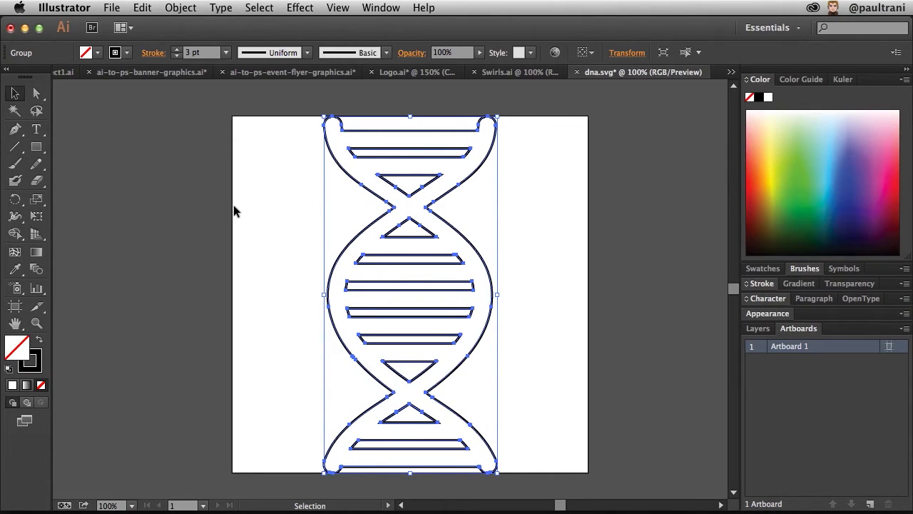
click(111, 8)
mouse_move(136, 4)
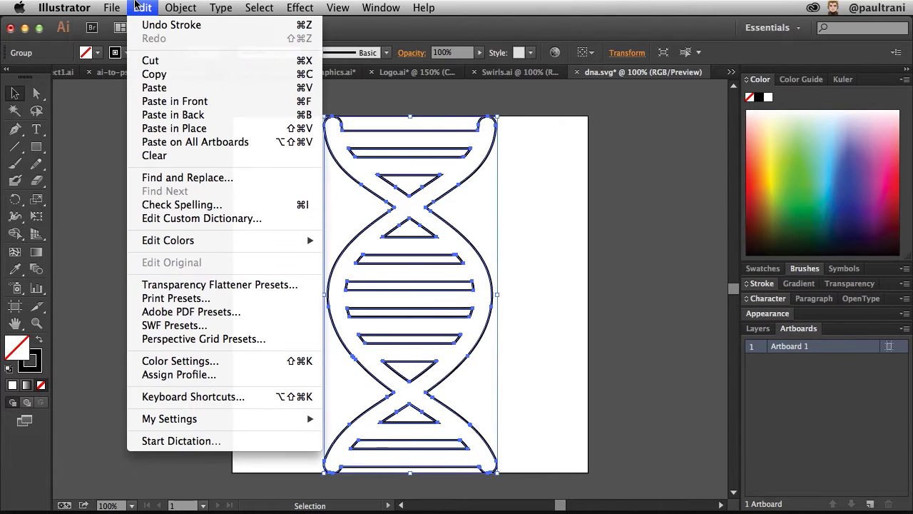
click(153, 74)
click(154, 268)
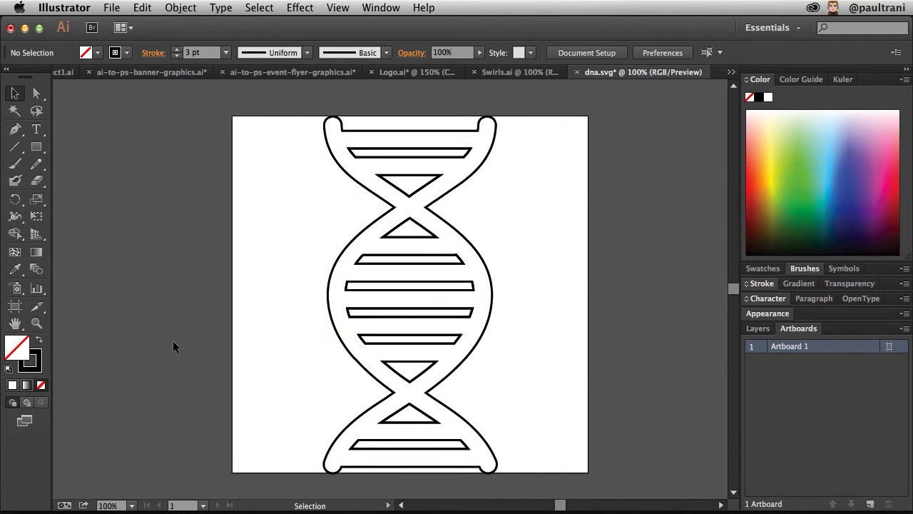
click(179, 497)
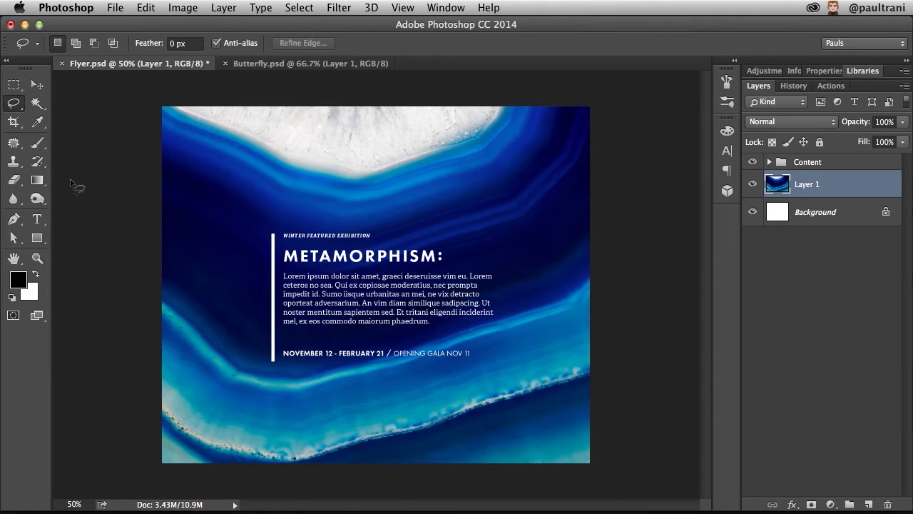
Paste the DNA artwork into Flyer.psd, choosing Smart Object in the Paste As dialog
click(145, 7)
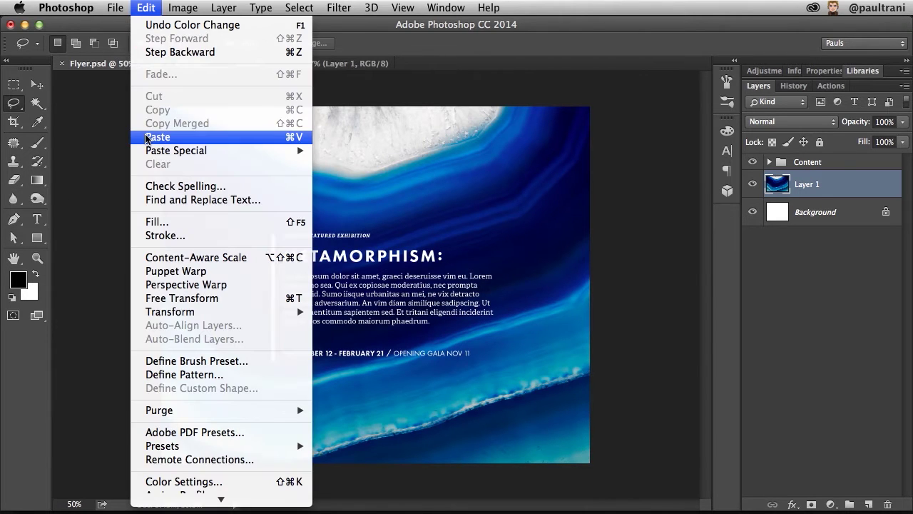
click(148, 138)
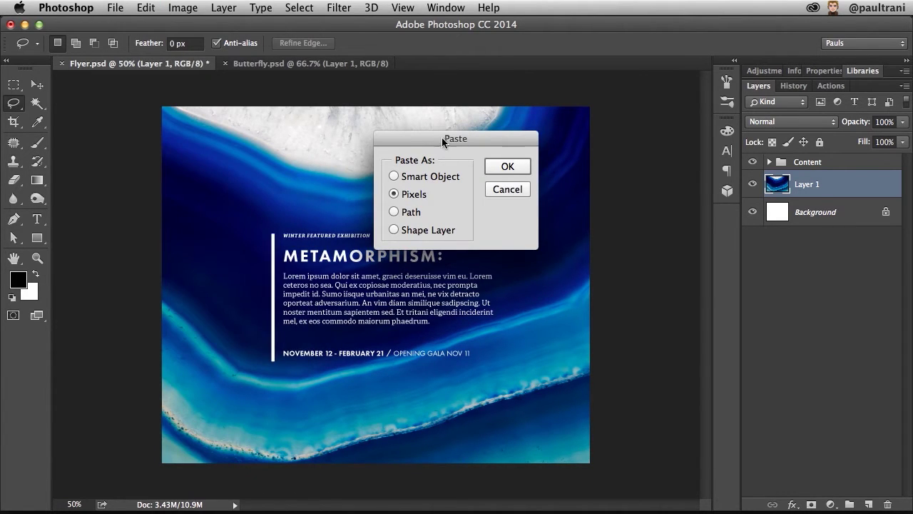
click(395, 177)
click(394, 194)
click(394, 232)
click(395, 195)
click(394, 177)
click(499, 169)
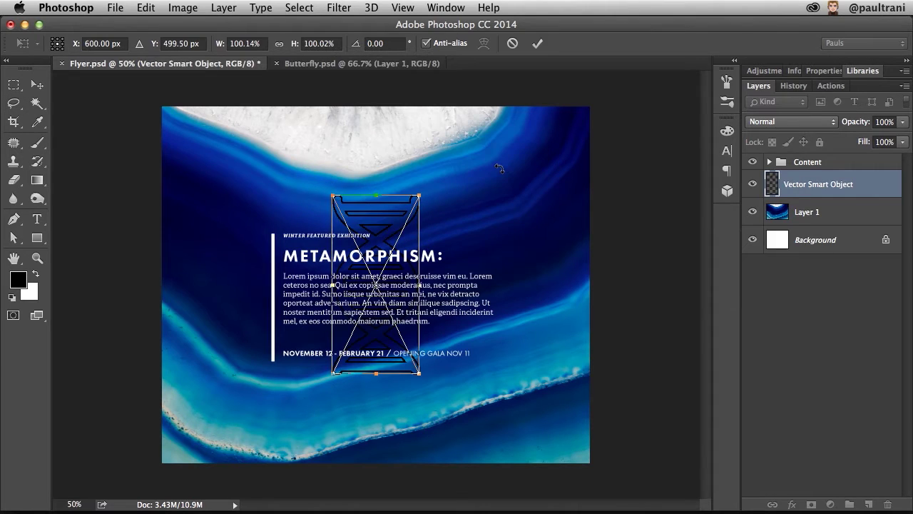
Scale the DNA graphic to about 153%, rotate it about 32°, and move it lower-right
drag(325, 193, 278, 98)
drag(324, 70, 417, 80)
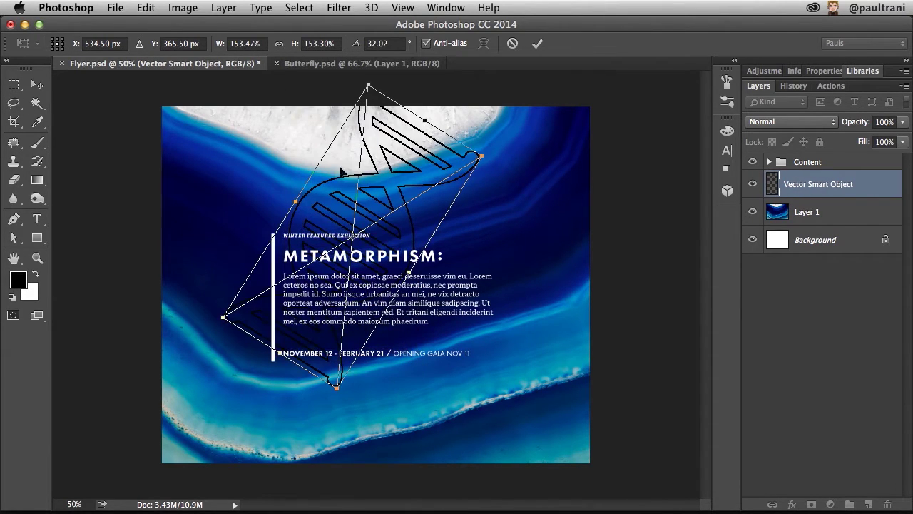
drag(345, 190, 531, 347)
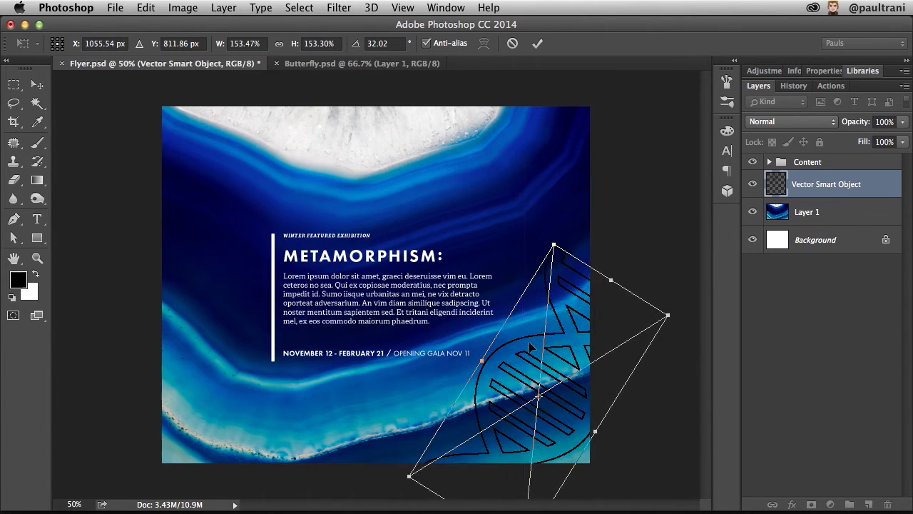
drag(561, 226, 572, 229)
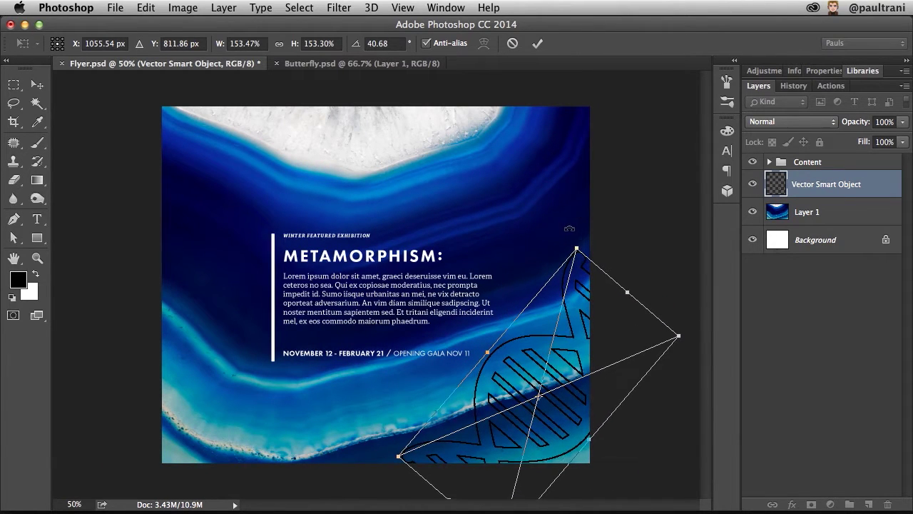
key(Return)
key(l)
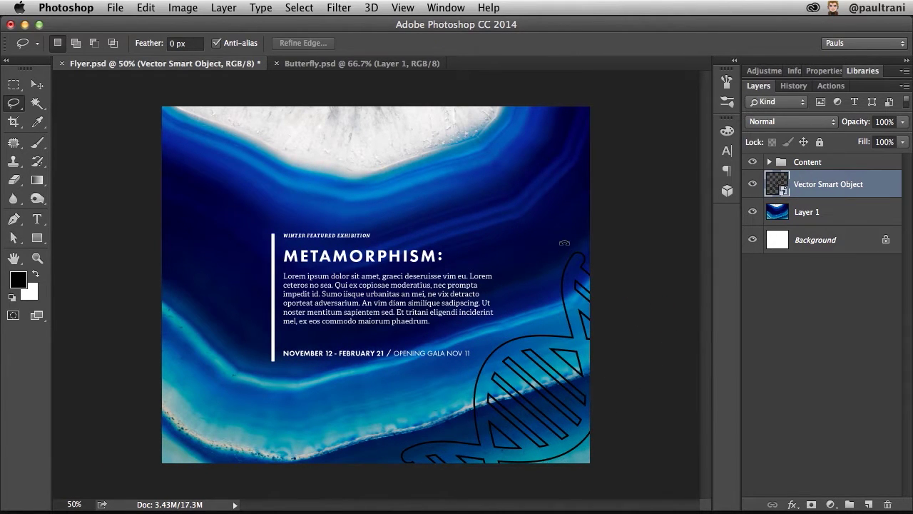
Re-transform the DNA to about 182%, shift it lower, and open its smart object contents
key(ctrl+t)
drag(574, 247, 585, 196)
drag(539, 355, 523, 421)
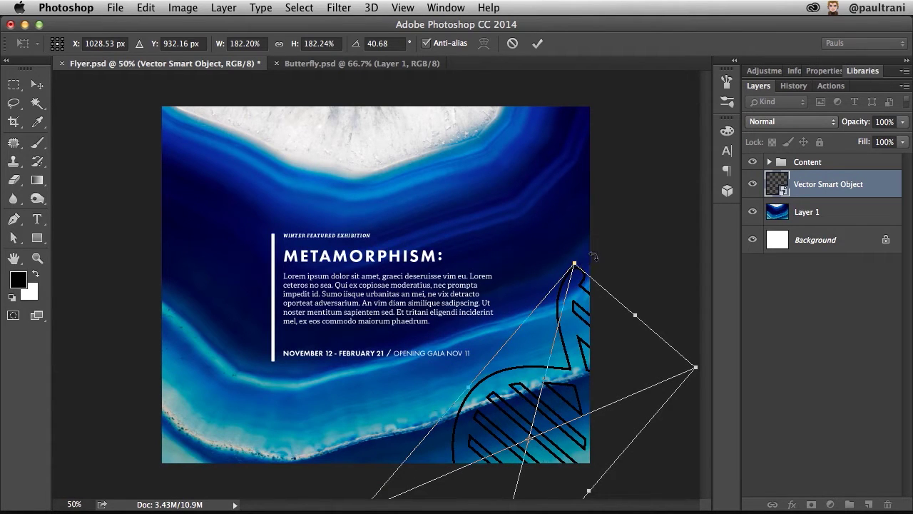
key(Return)
key(l)
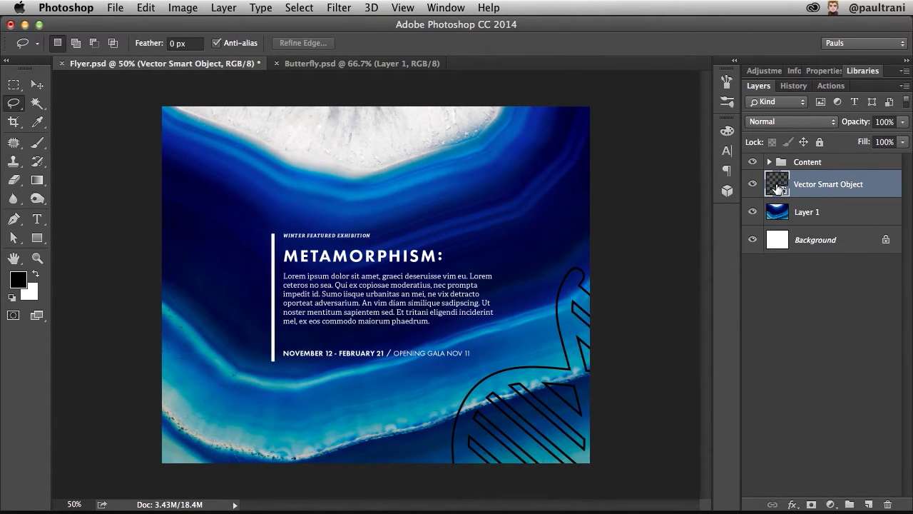
double_click(778, 187)
Raise the anchors of the DNA's top loops above the artboard edge
drag(228, 179, 239, 216)
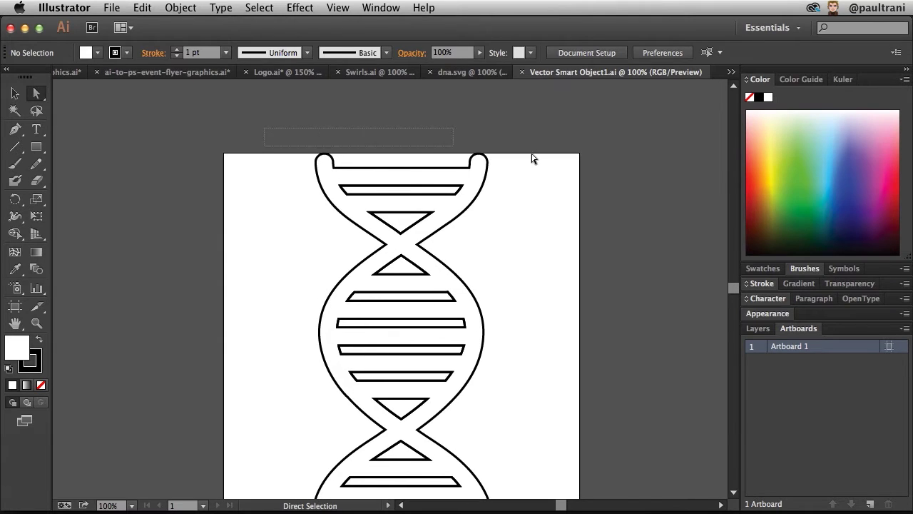
drag(531, 158, 548, 169)
key(shift+Up)
key(shift+Up)
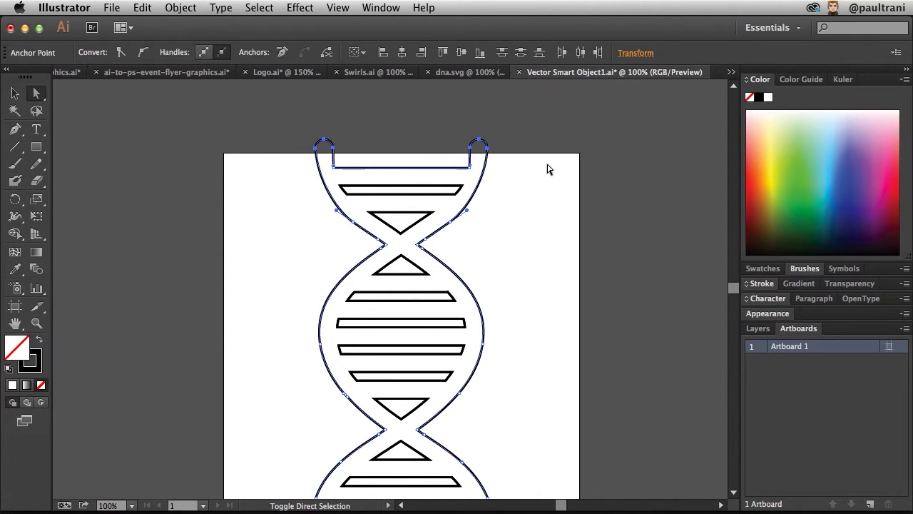
click(258, 230)
Select and adjust the anchors along the DNA's bottom loops
scroll(262, 428, down, 5)
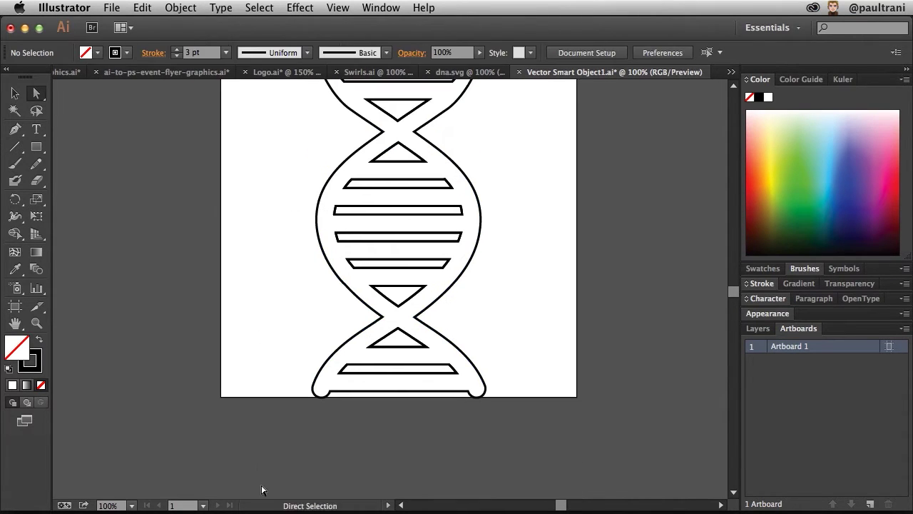
drag(266, 417, 633, 386)
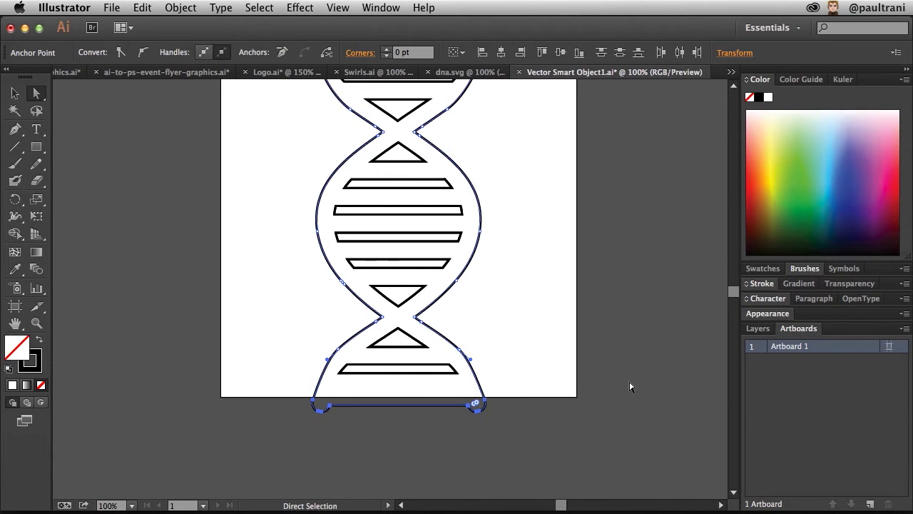
click(184, 336)
scroll(307, 279, up, 4)
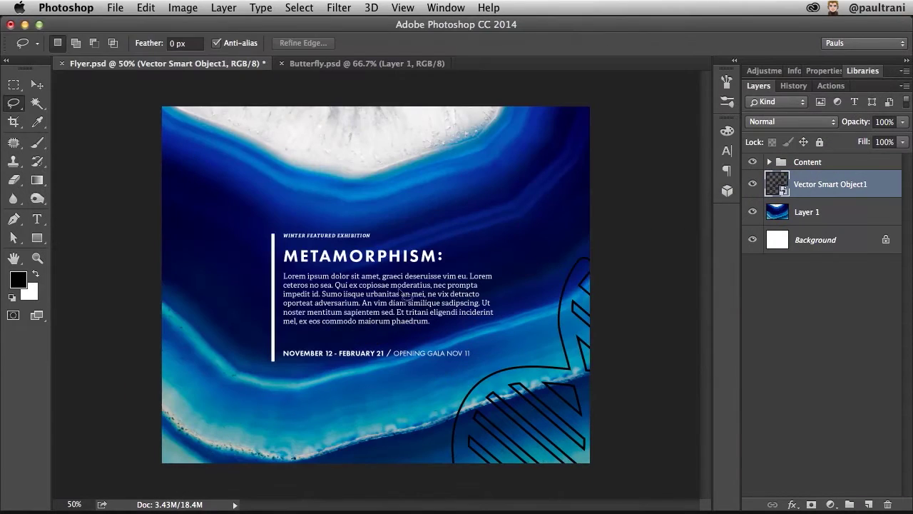
Move the DNA graphic up and rotate it to about 47.68° along the lower-right corner
drag(549, 374, 537, 345)
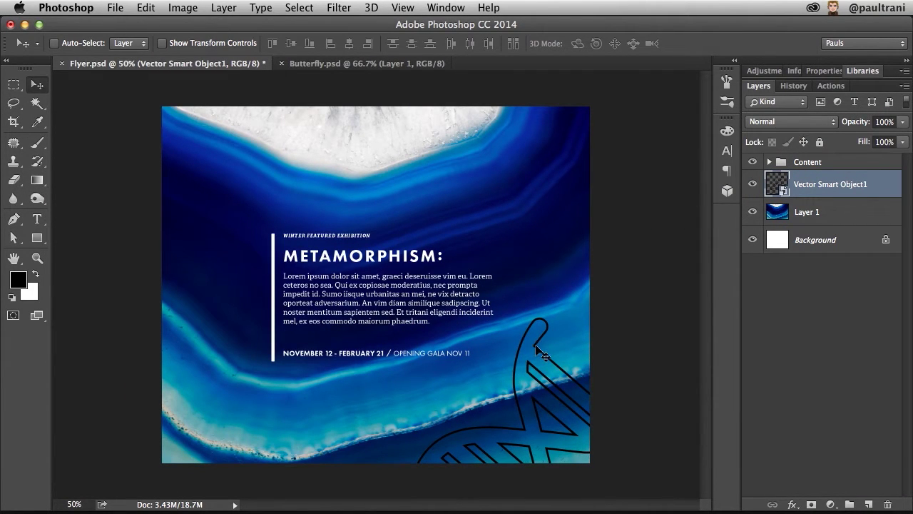
drag(518, 352, 540, 323)
key(ctrl+t)
drag(412, 208, 451, 378)
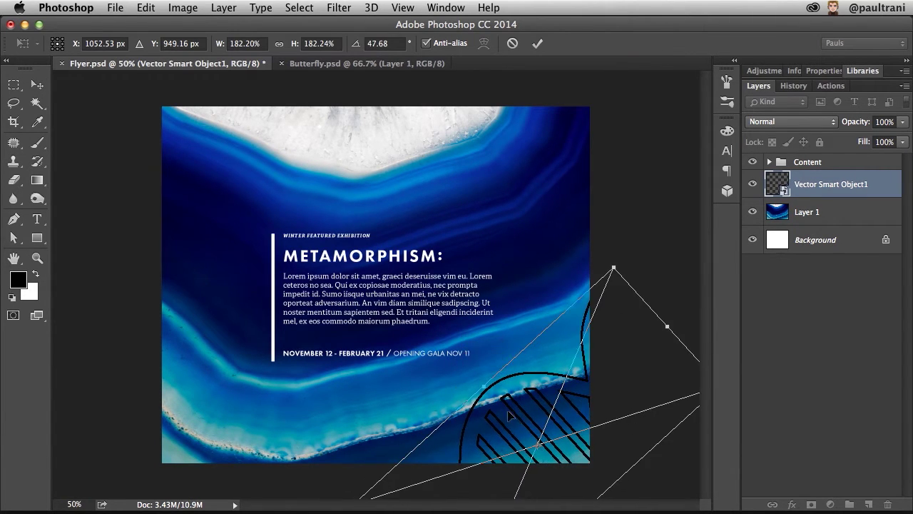
drag(517, 419, 498, 409)
key(Return)
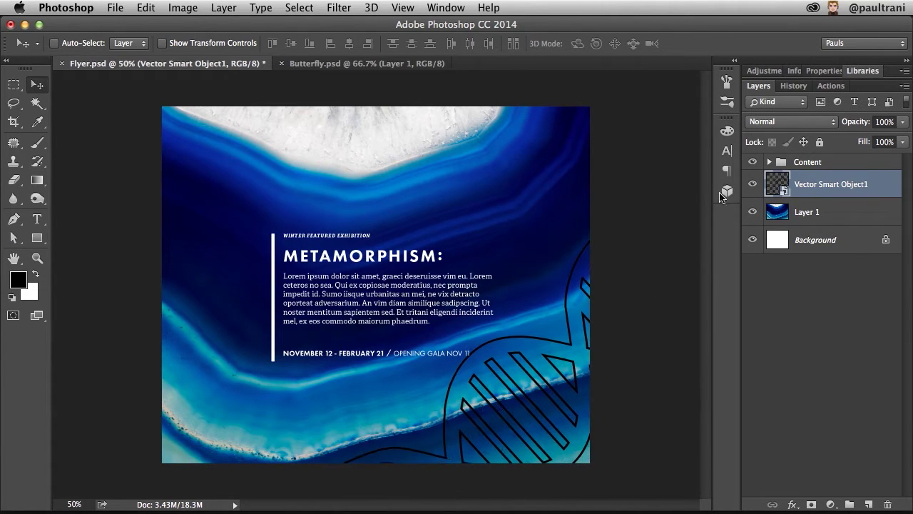
Add a white Color Overlay layer style to the DNA smart object layer
double_click(882, 186)
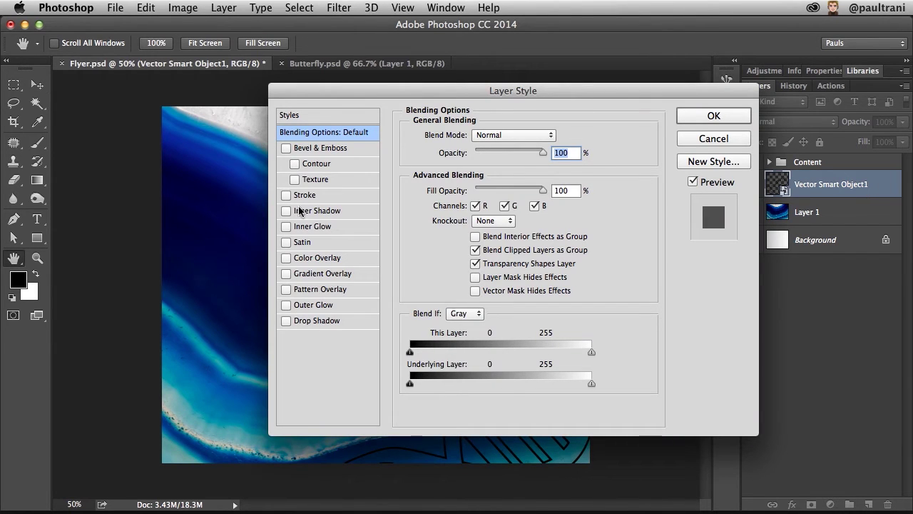
click(286, 258)
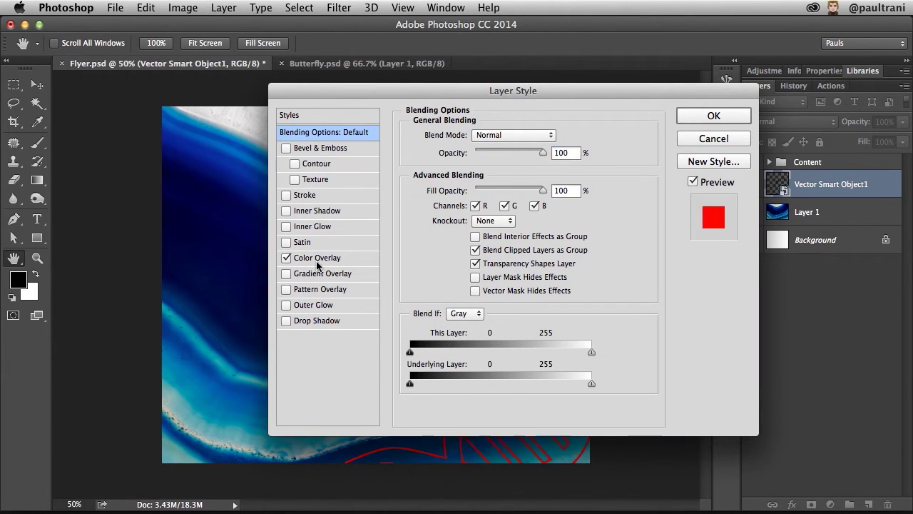
click(317, 257)
click(546, 144)
drag(361, 165, 269, 114)
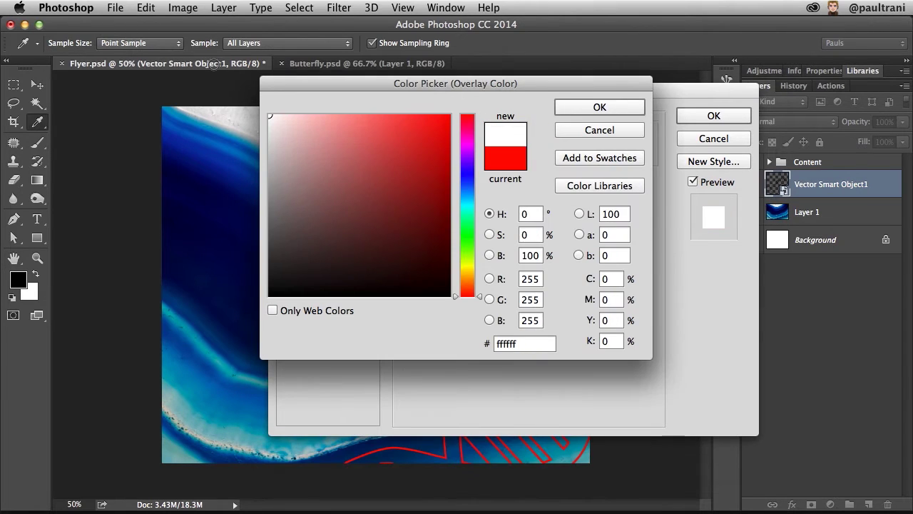
click(600, 106)
drag(524, 93, 236, 93)
click(308, 115)
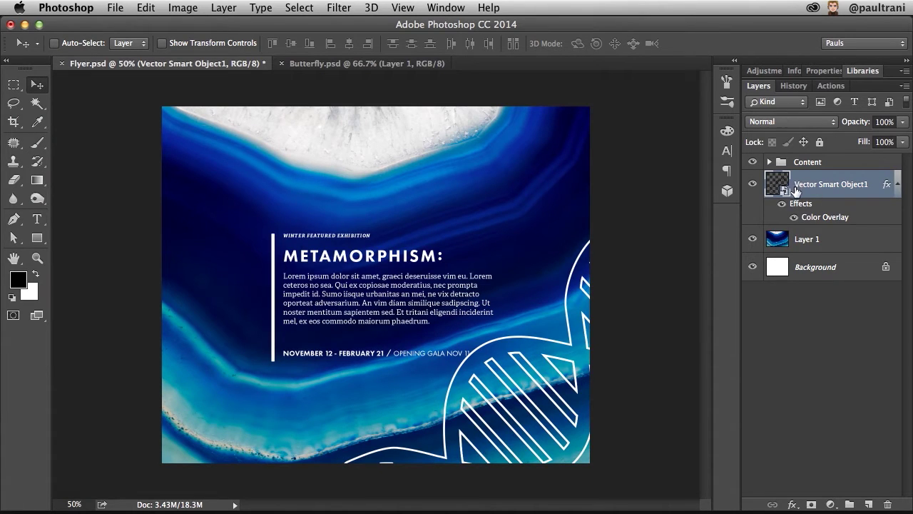
click(826, 71)
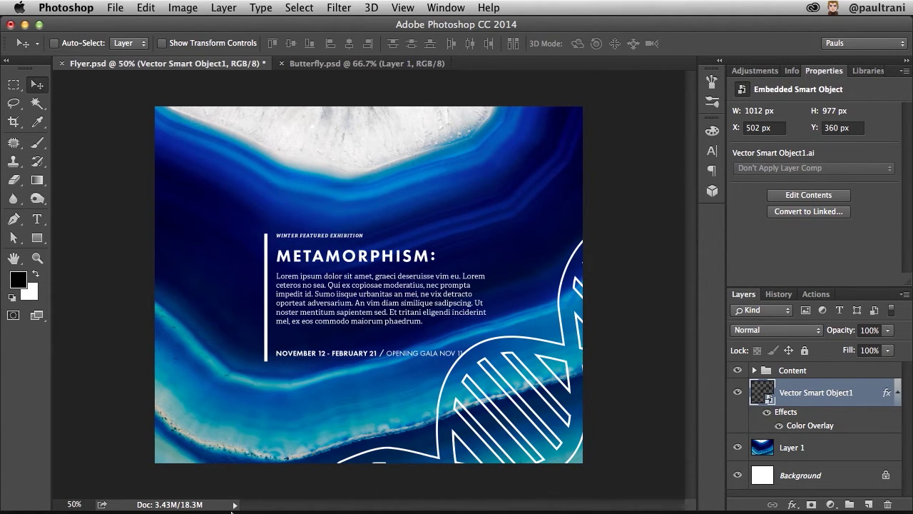
Switch to Logo.ai in Illustrator and save the M.G. Wilson Museum of Geology logo
click(169, 495)
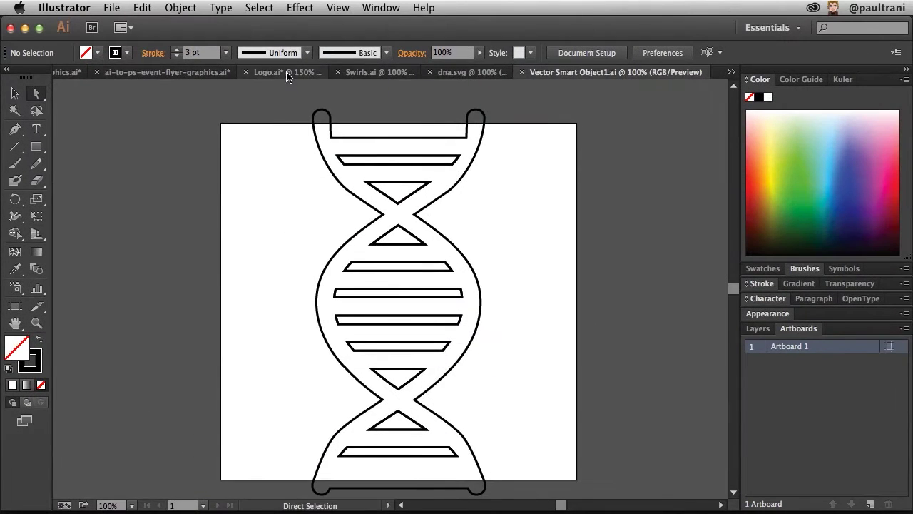
click(287, 72)
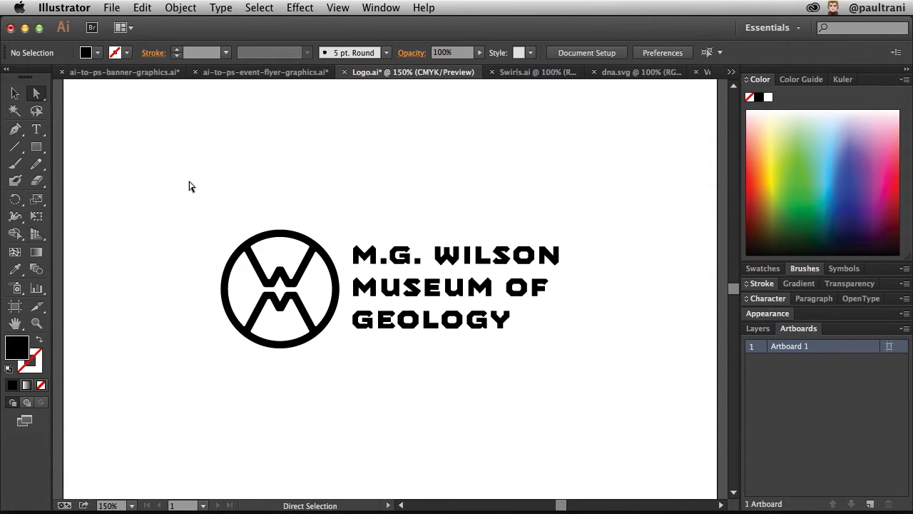
drag(178, 205, 646, 395)
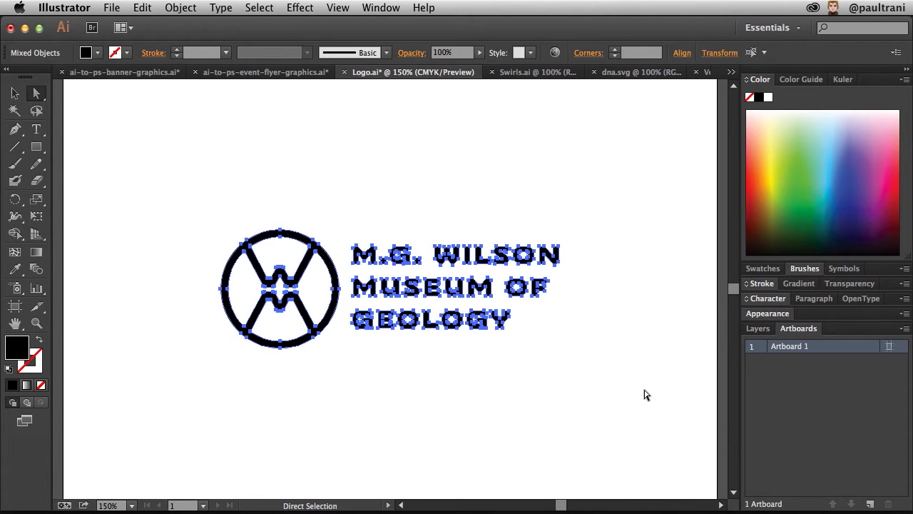
click(322, 177)
click(111, 7)
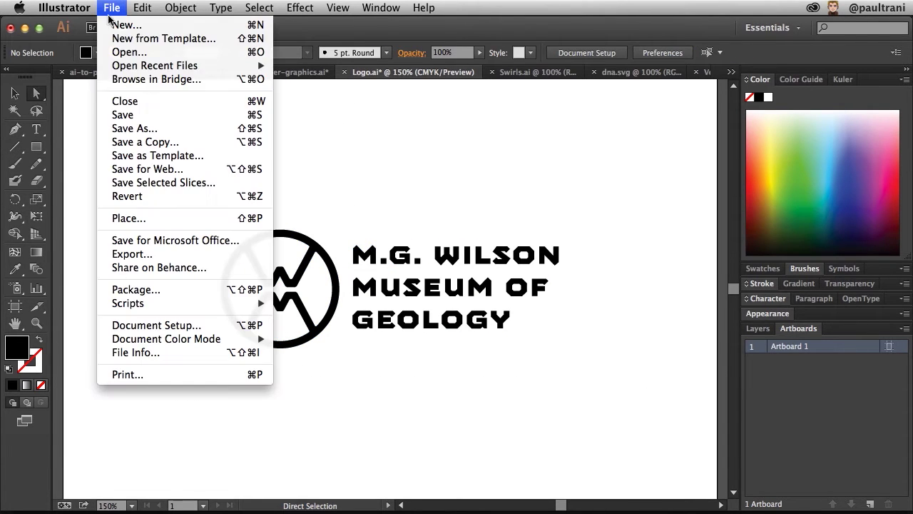
click(111, 122)
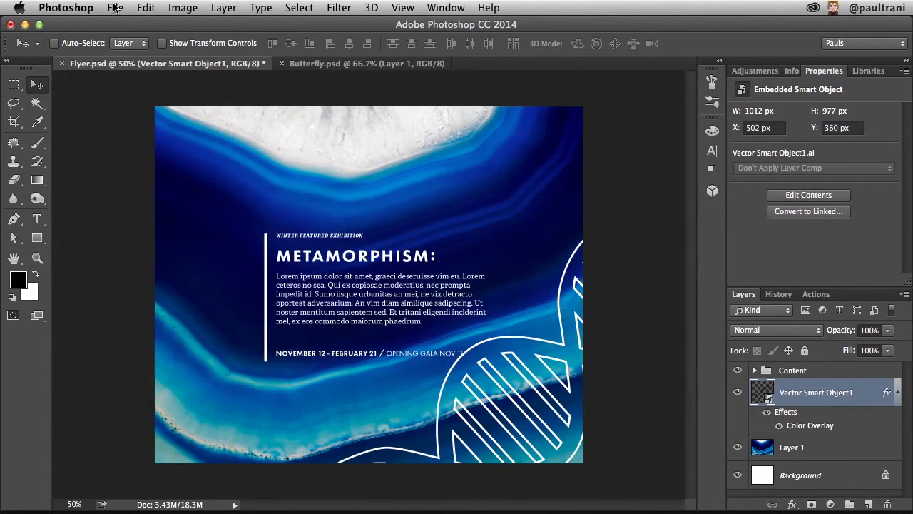
Place Logo.ai into the flyer as a linked smart object
click(114, 8)
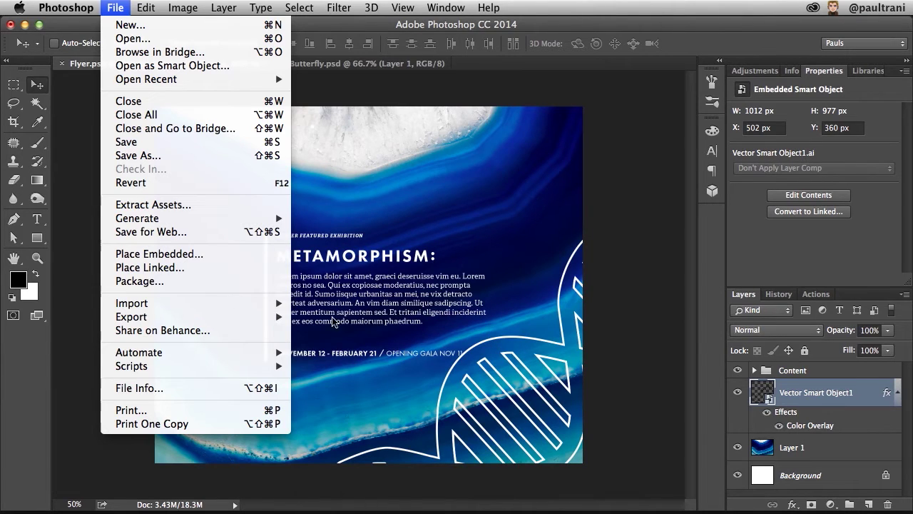
click(150, 267)
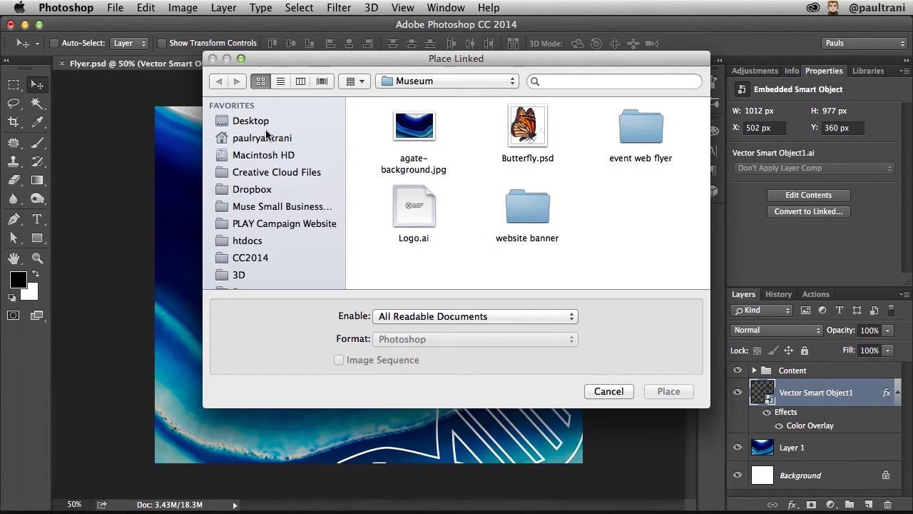
click(414, 207)
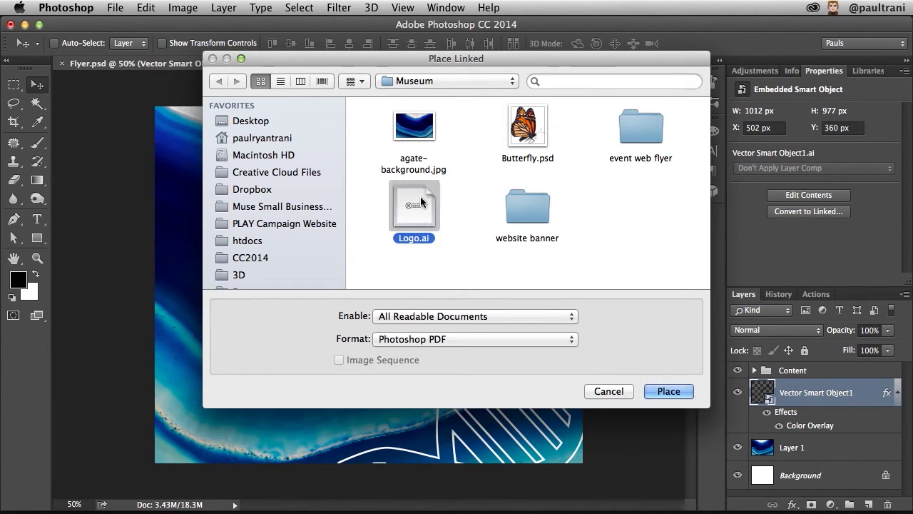
click(667, 391)
click(629, 441)
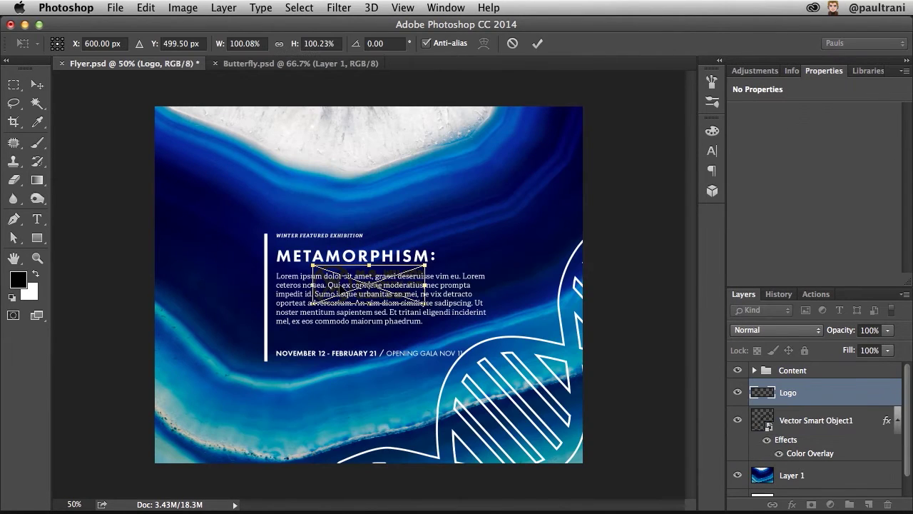
Position the logo top-centre on the white agate and nudge it a few pixels right and up
drag(343, 289, 319, 137)
key(Return)
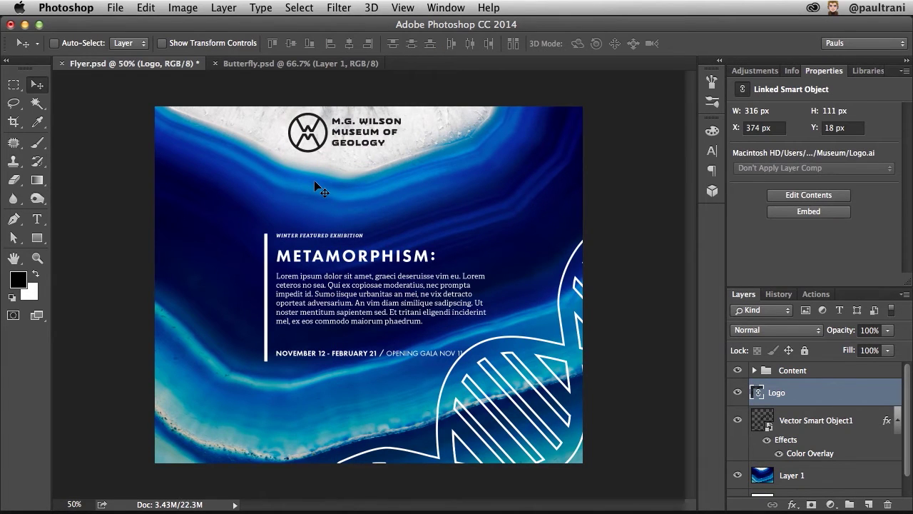
key(Right)
key(Right)
key(Right)
key(Right)
key(Right)
key(Right)
key(Up)
key(Up)
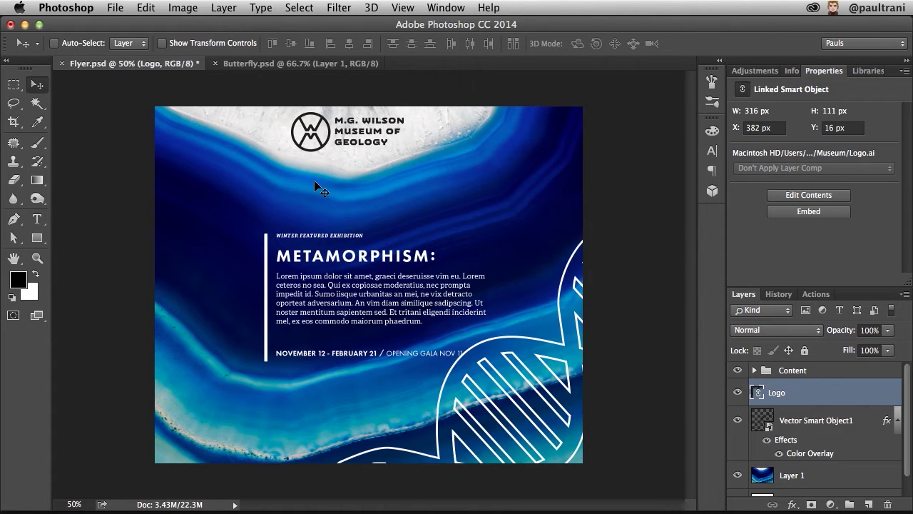
key(Right)
key(Right)
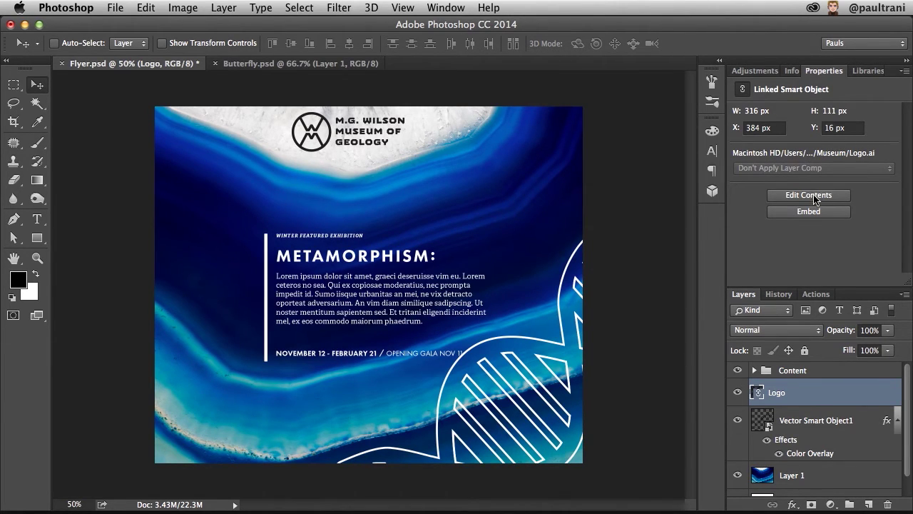
click(111, 511)
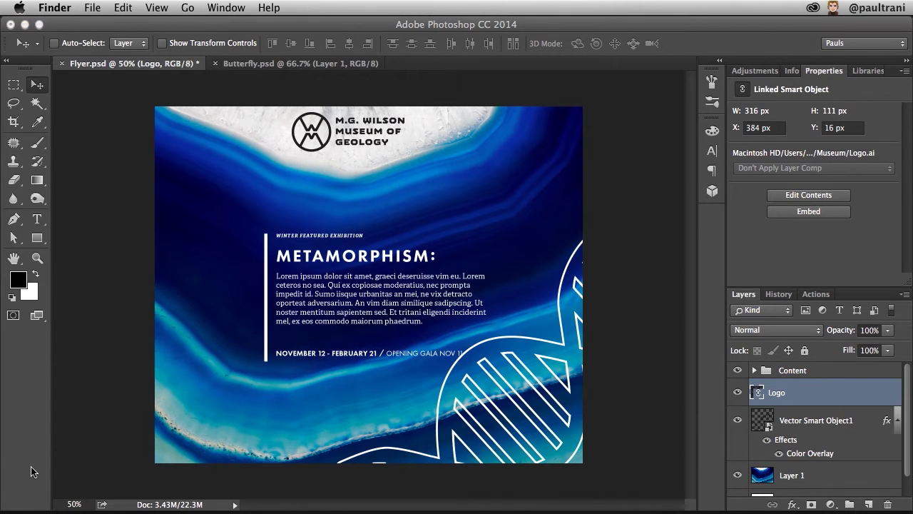
Open Logo.ai from the Museum folder and select the logo's circular emblem
click(97, 501)
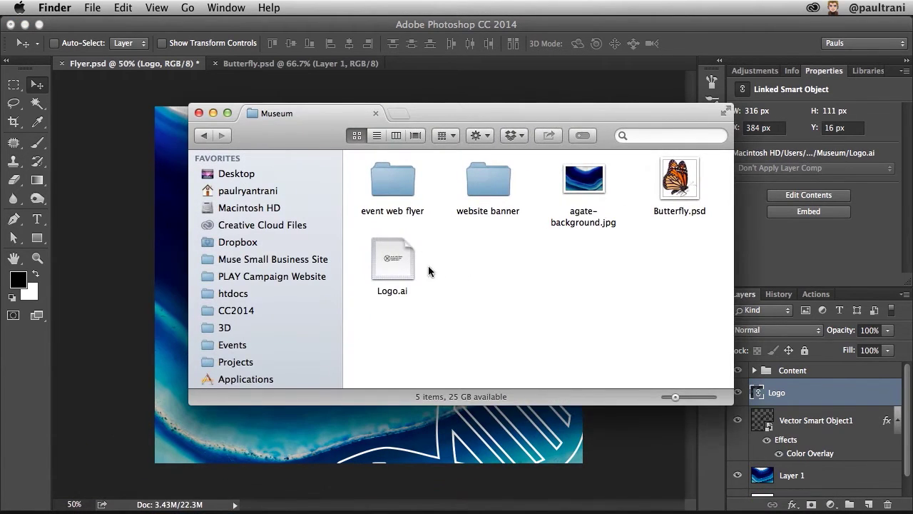
double_click(378, 255)
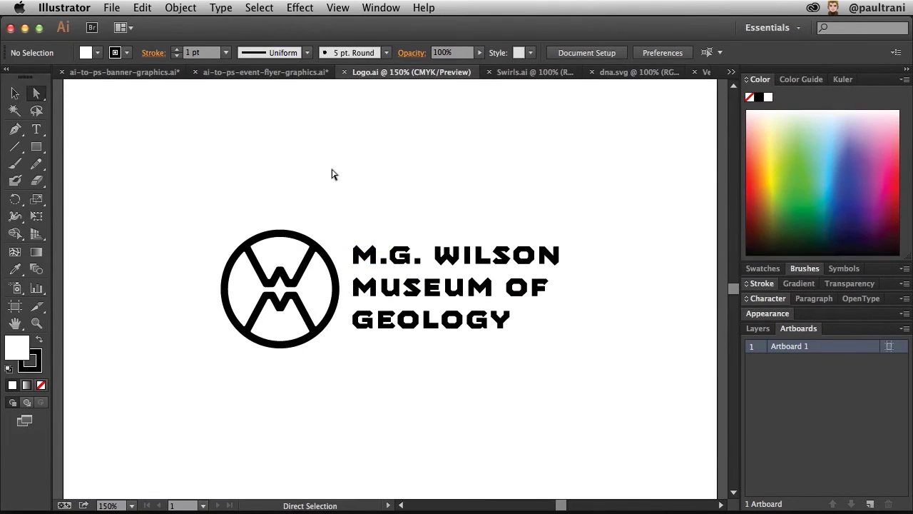
drag(177, 198, 347, 390)
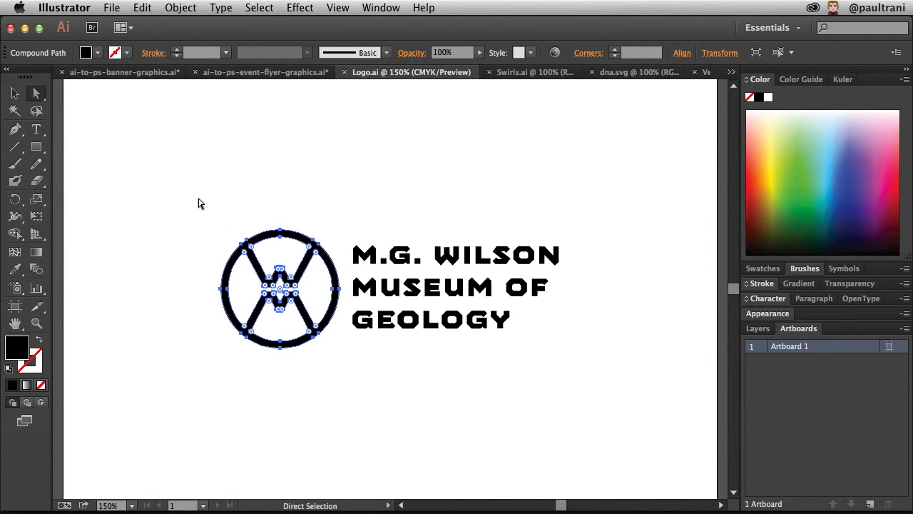
key(v)
key(a)
key(v)
key(super+t)
Shrink the emblem from both corners, move it nearer the museum name, and save Logo.ai
drag(222, 233, 238, 247)
drag(339, 349, 321, 329)
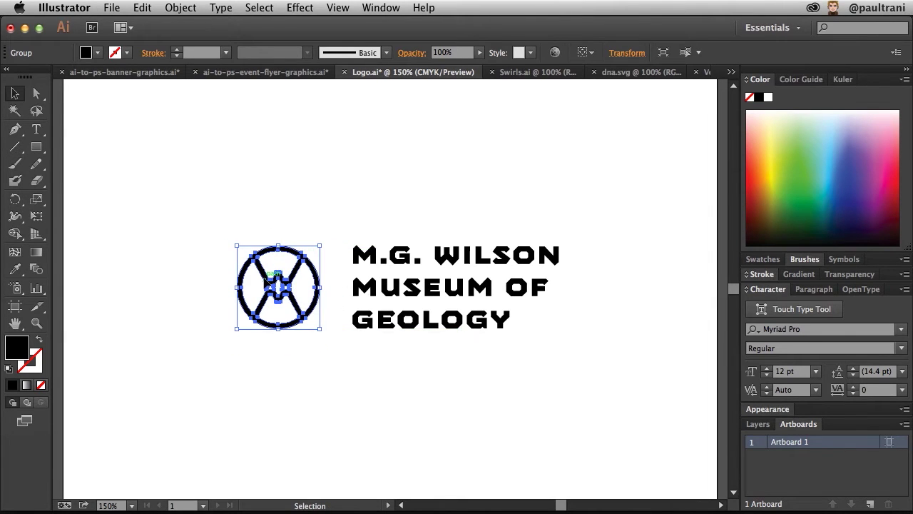
drag(268, 278, 284, 279)
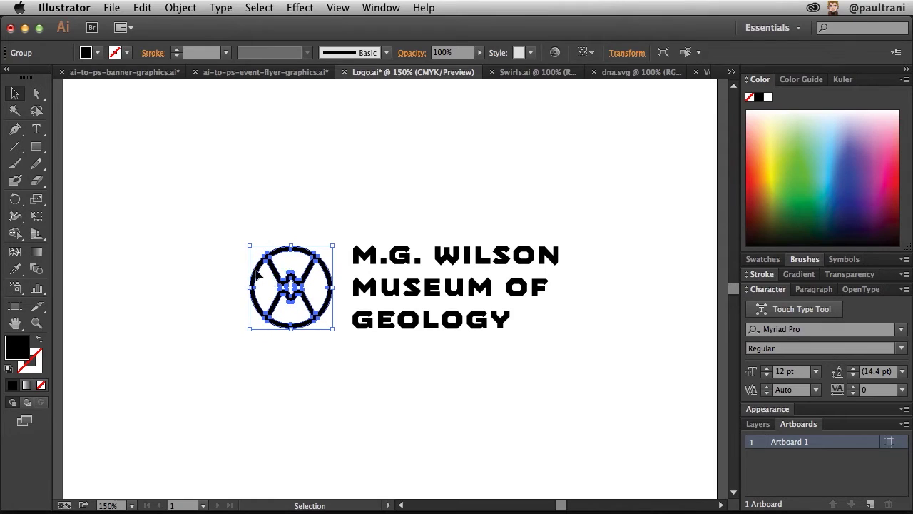
click(200, 250)
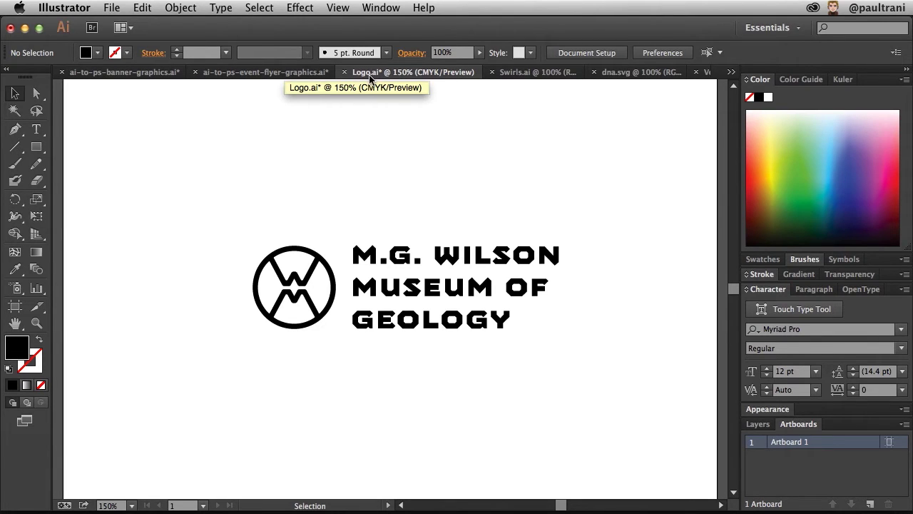
key(super+s)
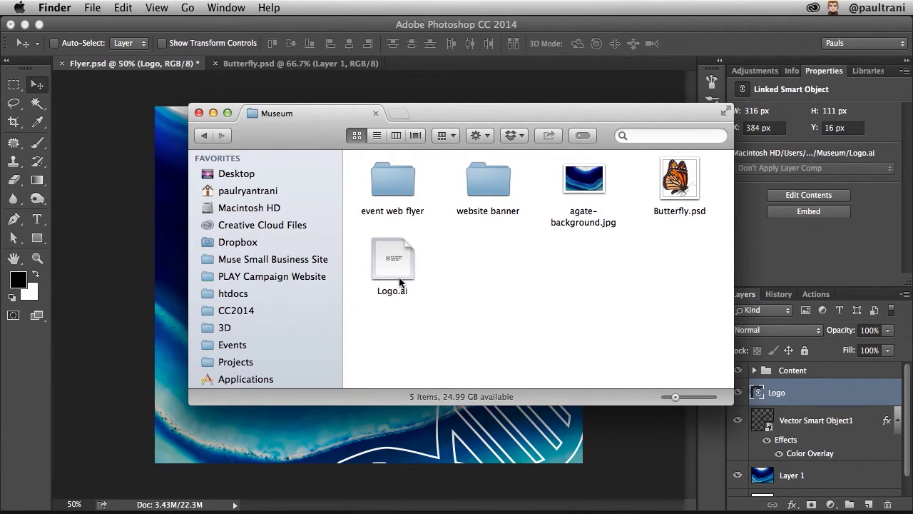
Return to Photoshop so the flyer's linked Logo refreshes to the smaller emblem, now 286×78 px
click(210, 28)
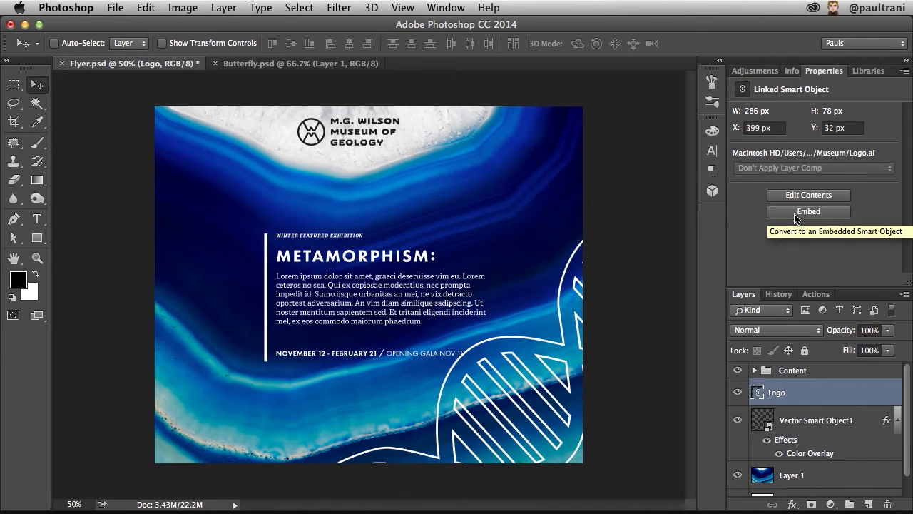
Check the Logo layer's linked smart object options, then show My Library in the Libraries panel
right_click(788, 392)
scroll(782, 385, down, 5)
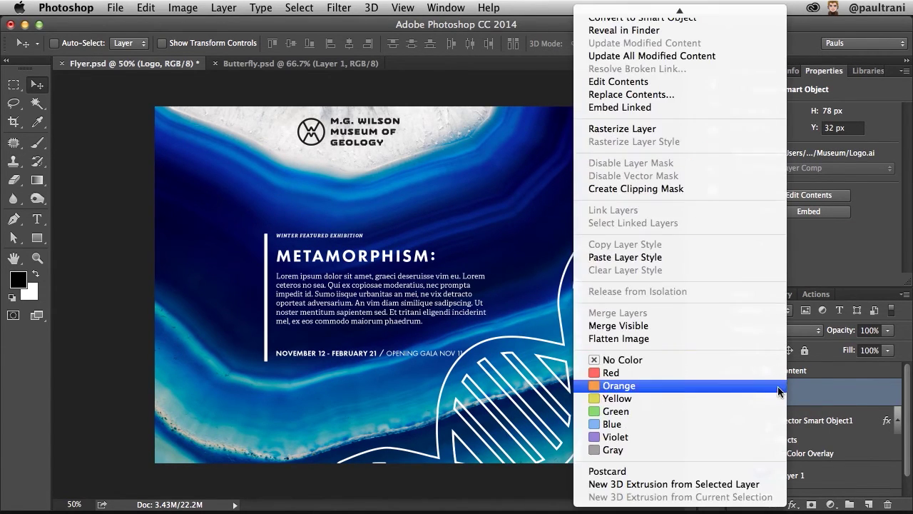
scroll(780, 392, up, 5)
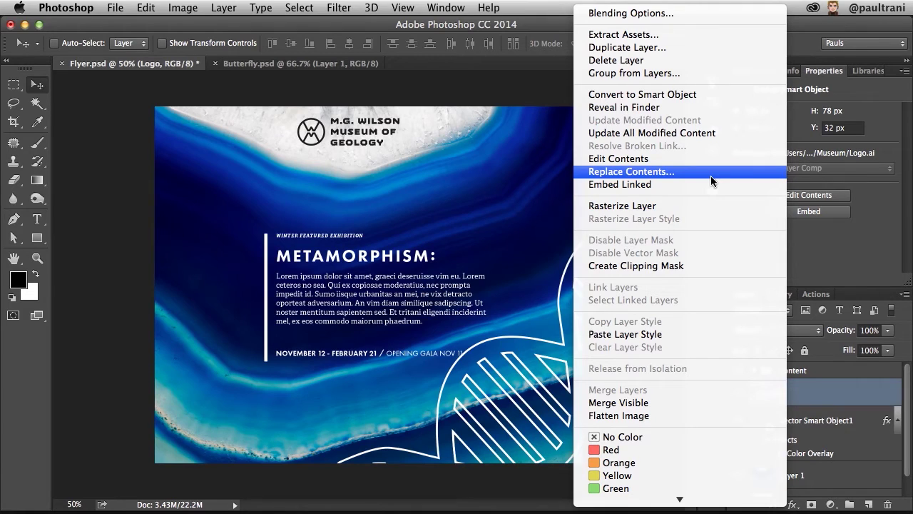
key(Escape)
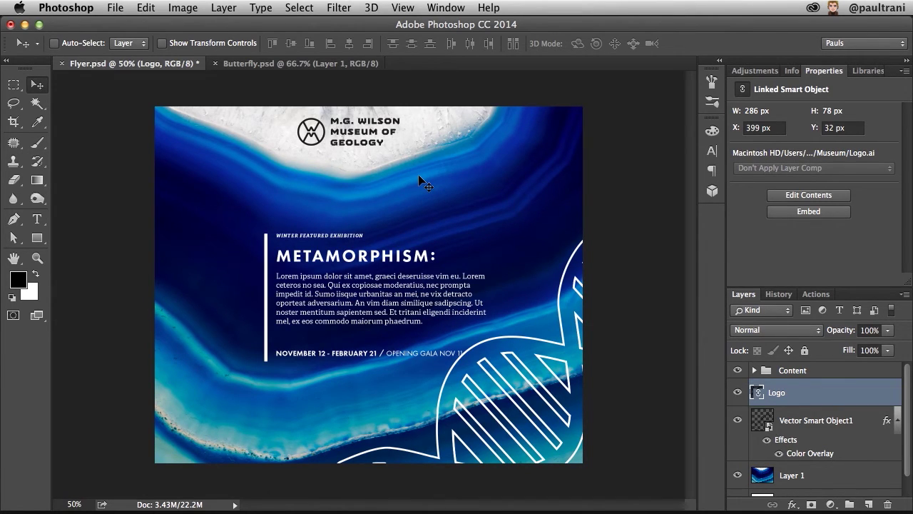
click(868, 72)
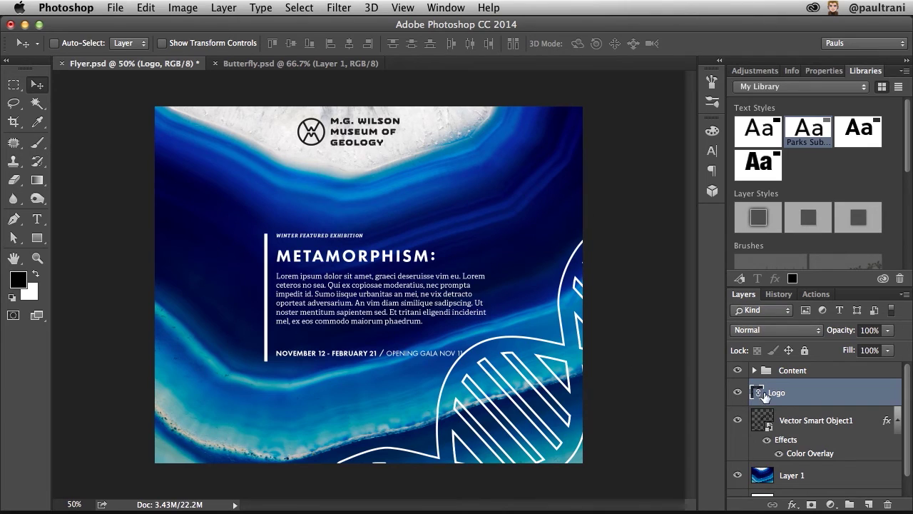
Add the flyer's museum logo to My Library as a graphic named 'Logo', listed under Graphics
drag(341, 136, 837, 161)
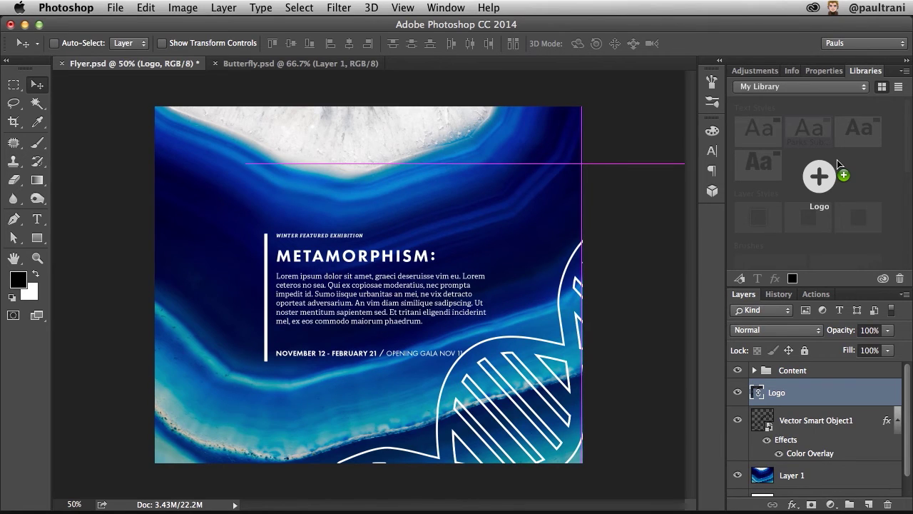
drag(838, 160, 837, 161)
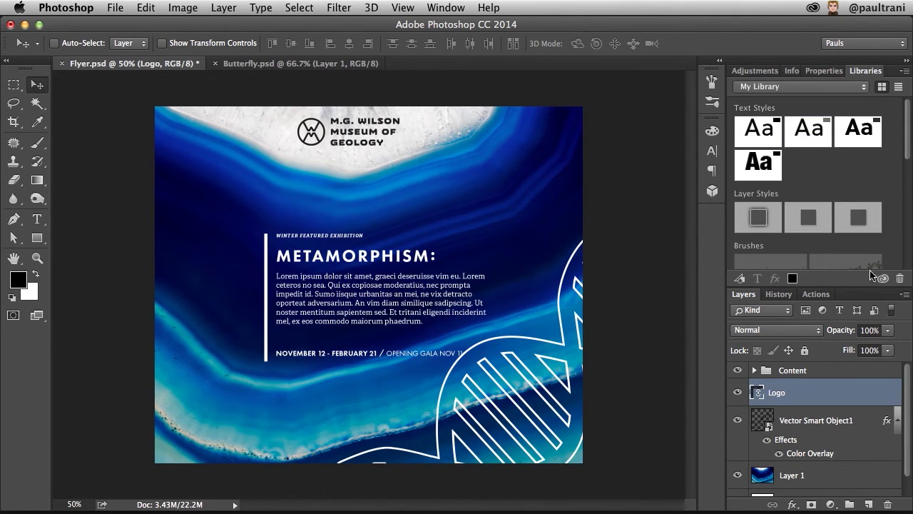
drag(909, 151, 912, 262)
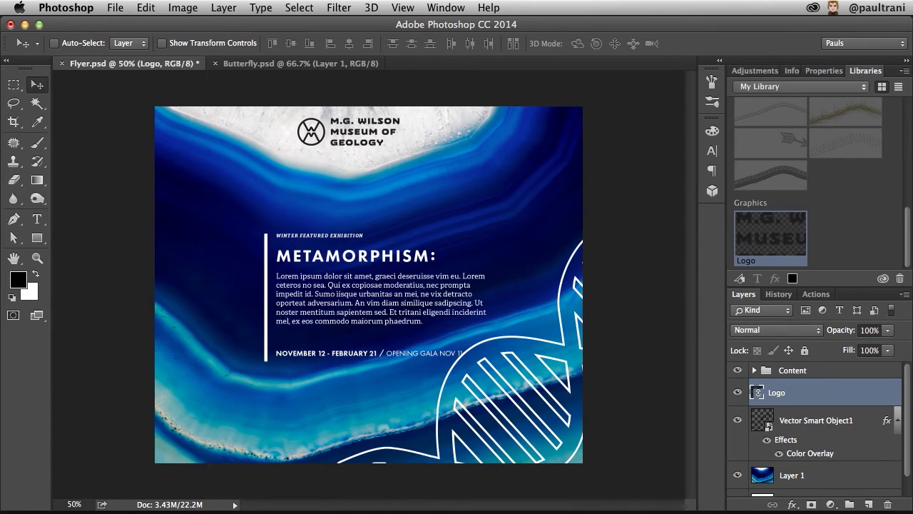
Open ai-to-ps-banner.psd from the recent files list
key(m)
click(115, 7)
mouse_move(157, 79)
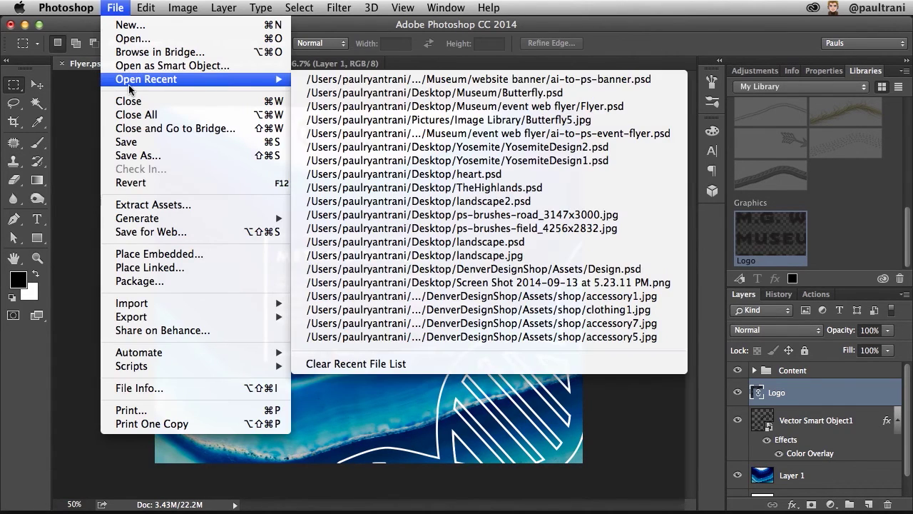
click(344, 80)
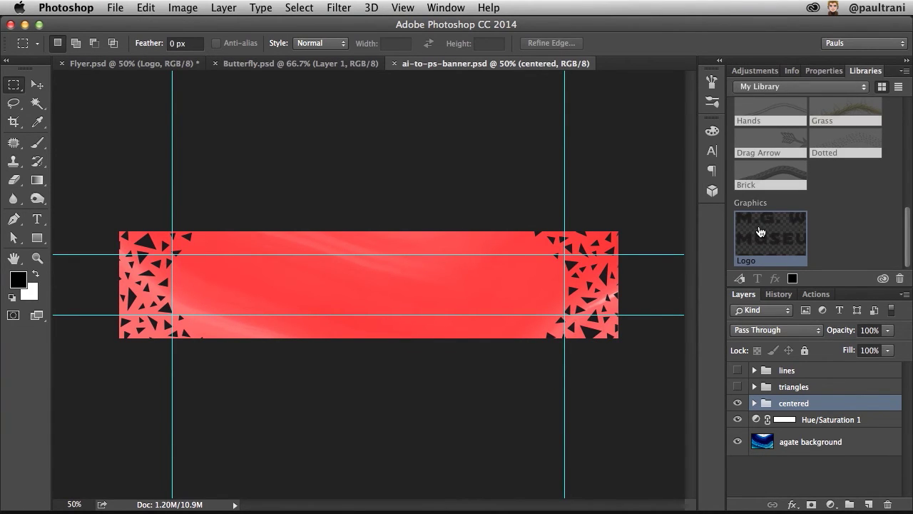
Place the library's Logo graphic at the centre of the red banner and hide the guides
mouse_move(762, 235)
mouse_down()
mouse_move(281, 283)
mouse_move(365, 295)
mouse_up()
key(v)
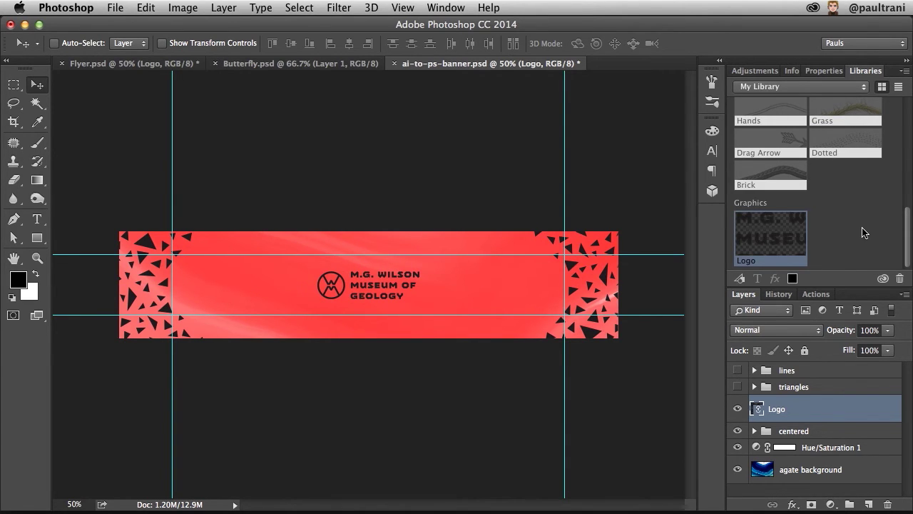
scroll(867, 235, up, 5)
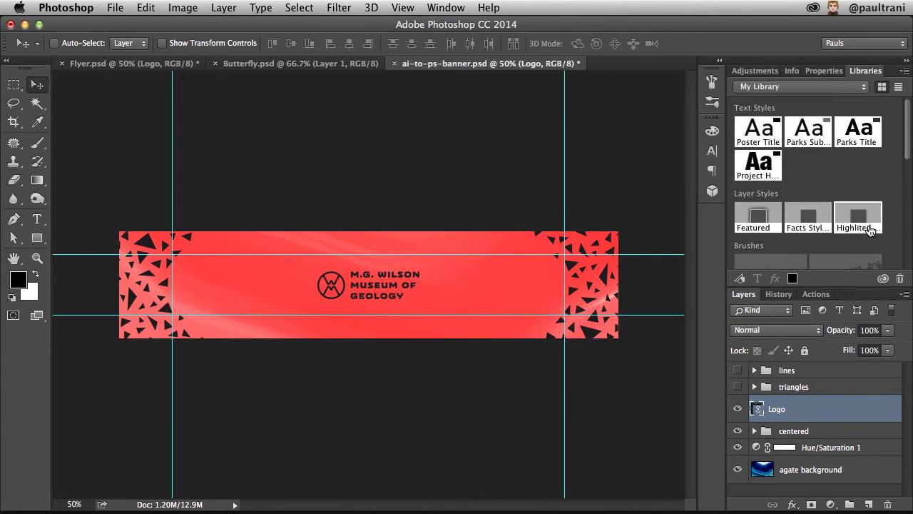
scroll(785, 225, down, 5)
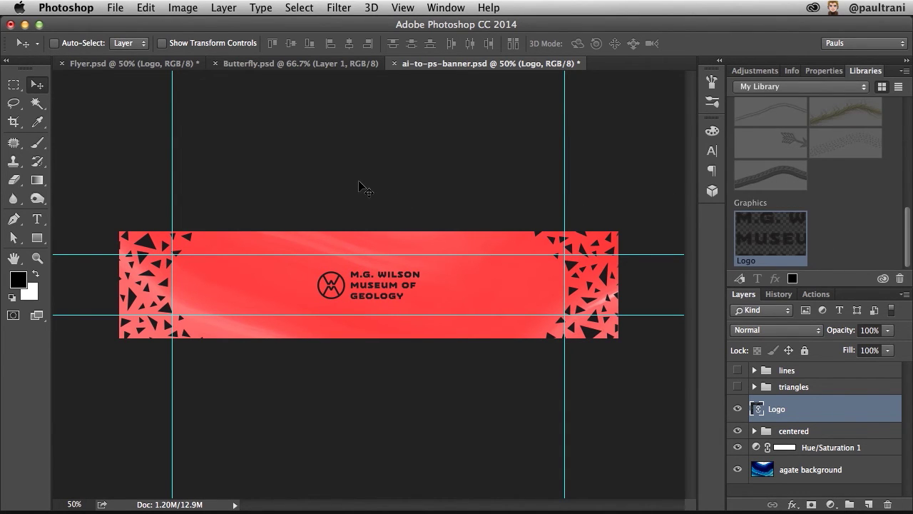
key(super+semicolon)
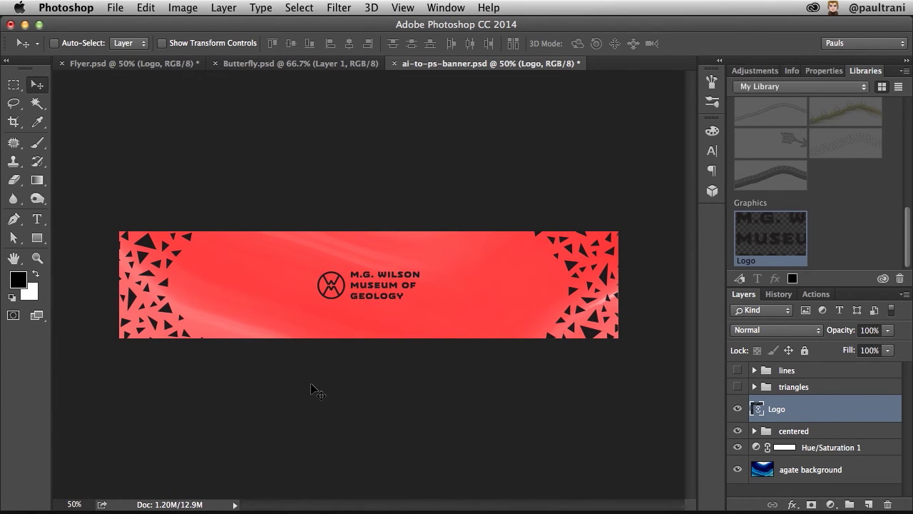
Look at Butterfly.psd briefly, then bring Illustrator's METAMORPHISM flyer to the front
click(245, 64)
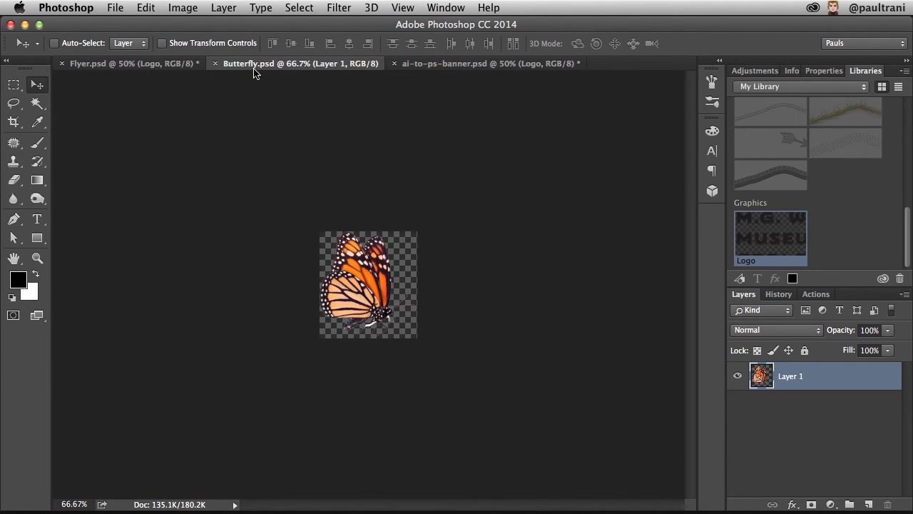
click(173, 503)
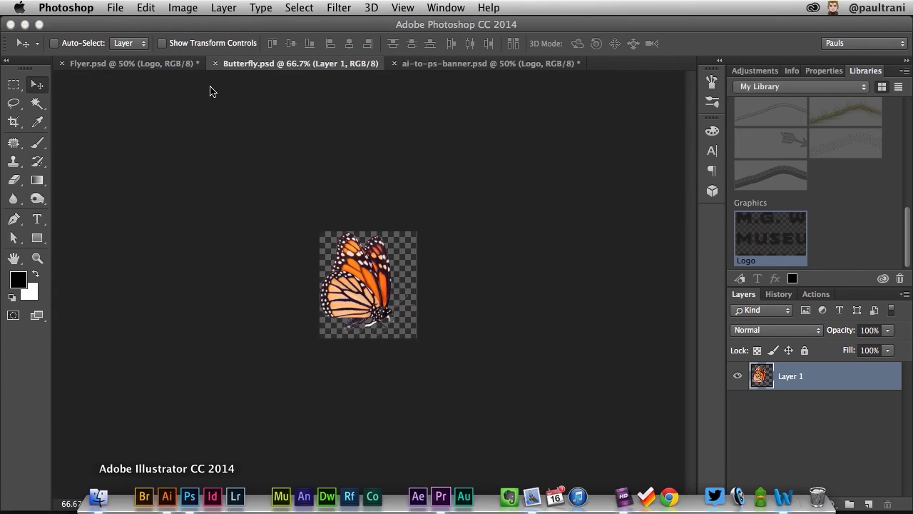
Place Butterfly.psd as a small linked image just above the end of the METAMORPHISM heading
click(246, 72)
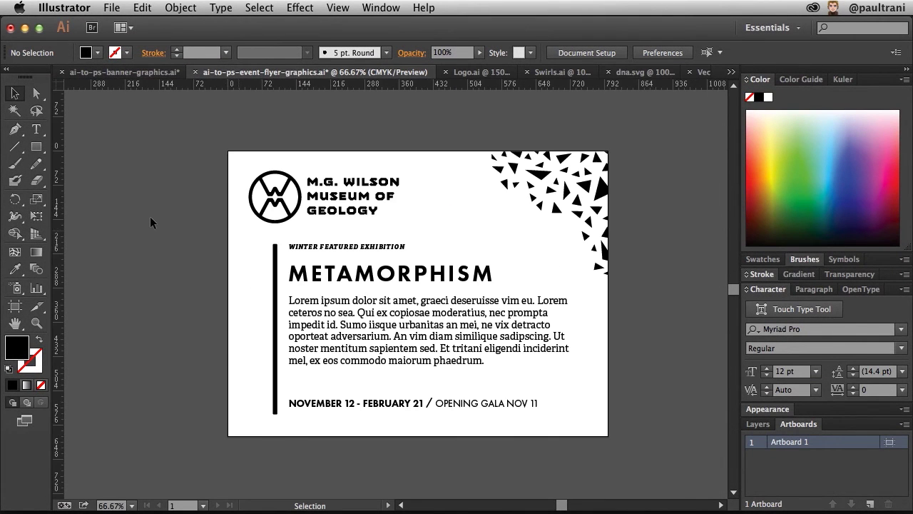
click(111, 8)
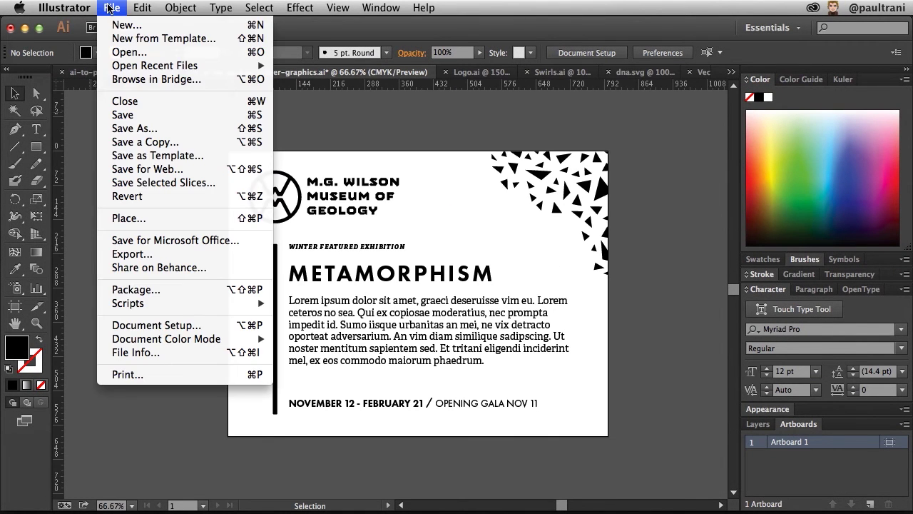
click(112, 222)
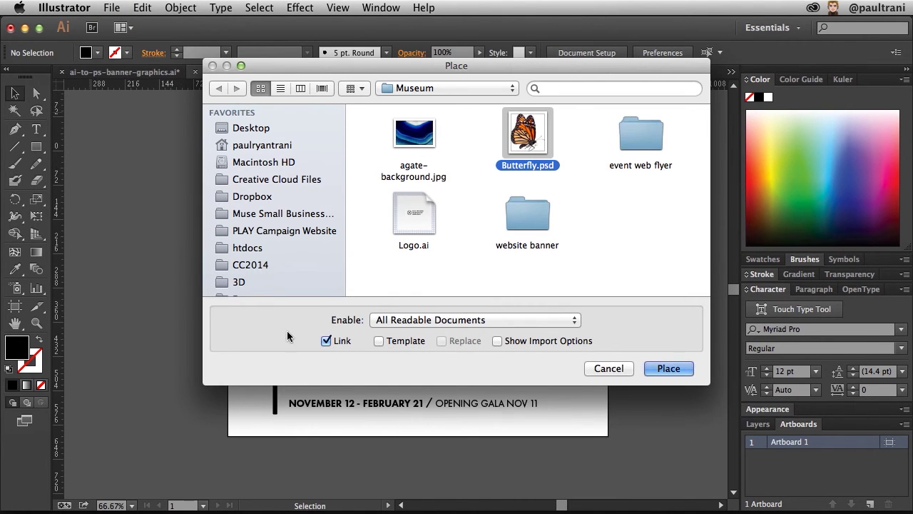
click(669, 369)
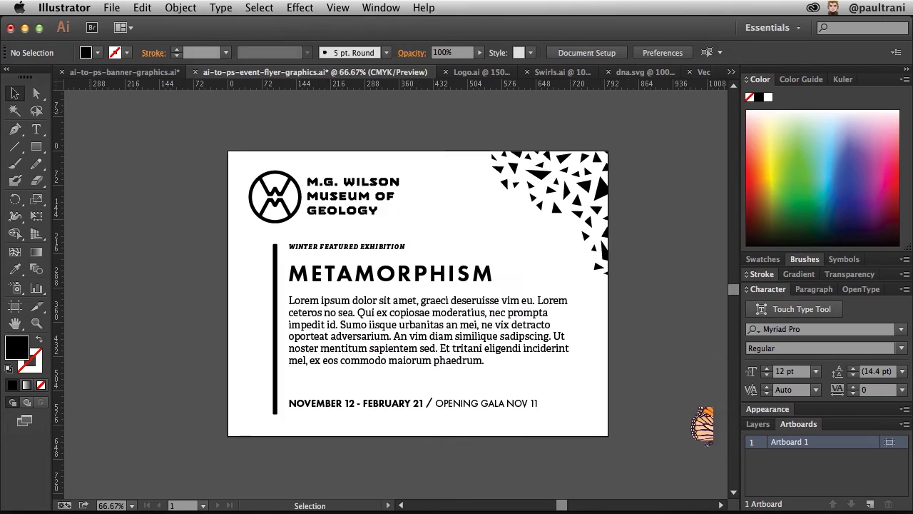
drag(418, 180, 466, 238)
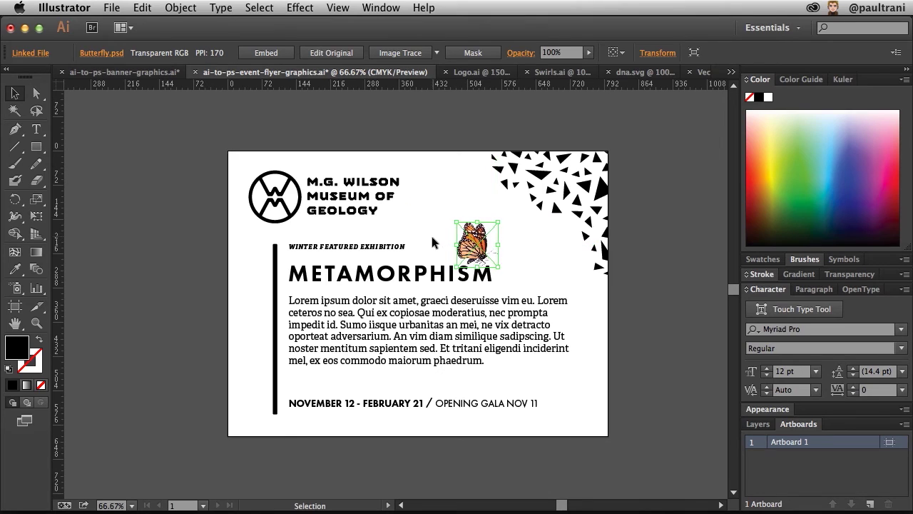
Select the placed butterfly and open Butterfly.psd in Photoshop with Edit Original
click(163, 203)
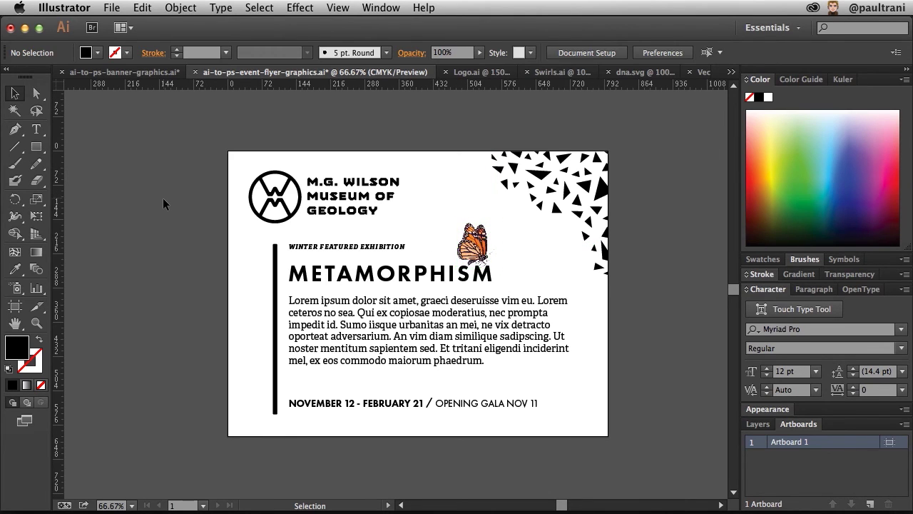
key(super+z)
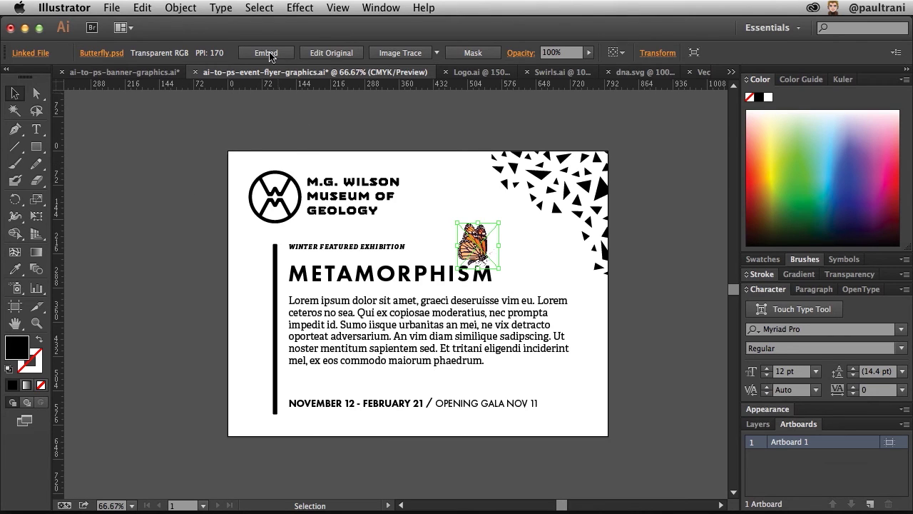
click(323, 54)
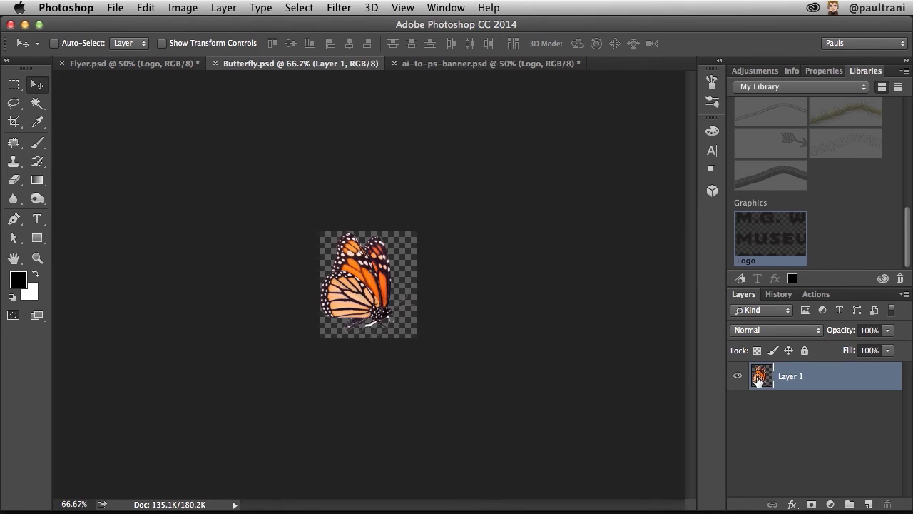
Recolour the butterfly red with a −34 Hue shift and save Butterfly.psd
key(super+u)
drag(633, 293, 630, 292)
key(Return)
key(v)
key(super+s)
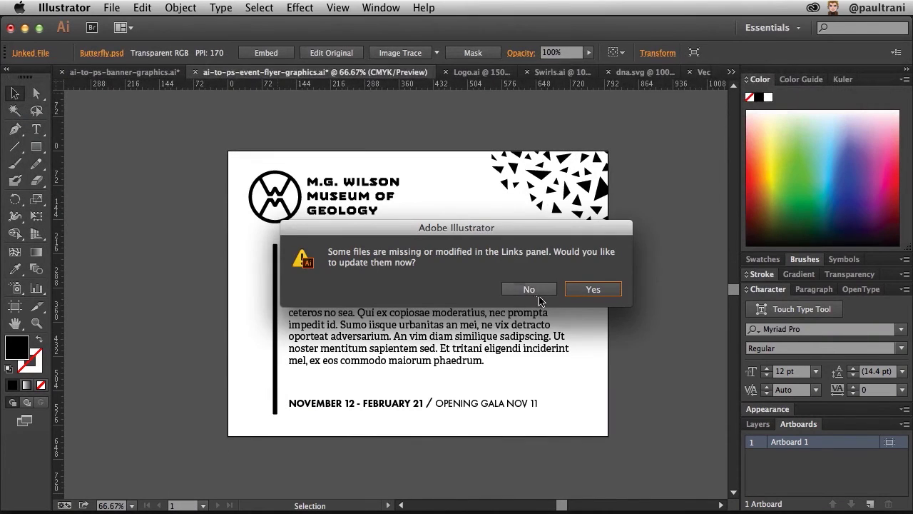
Accept the modified-links update so the flyer shows the red butterfly, then check and deselect it
click(593, 289)
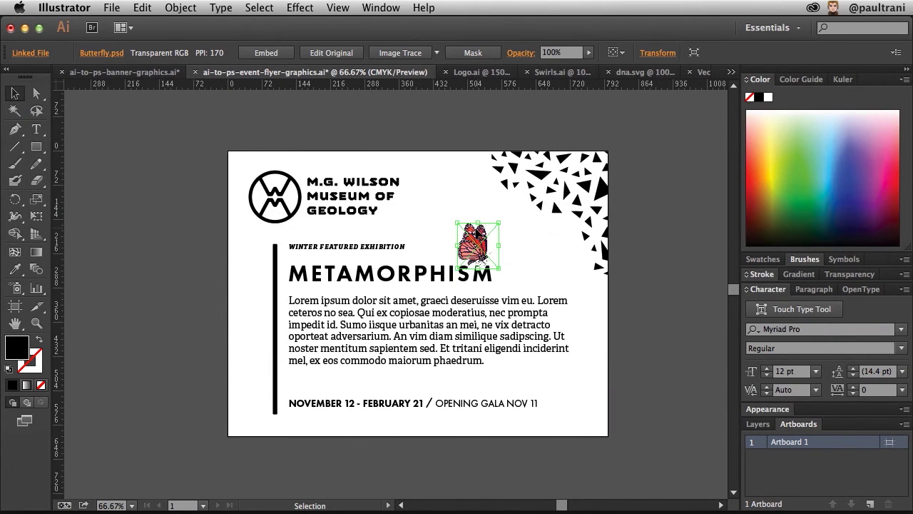
click(454, 184)
click(475, 243)
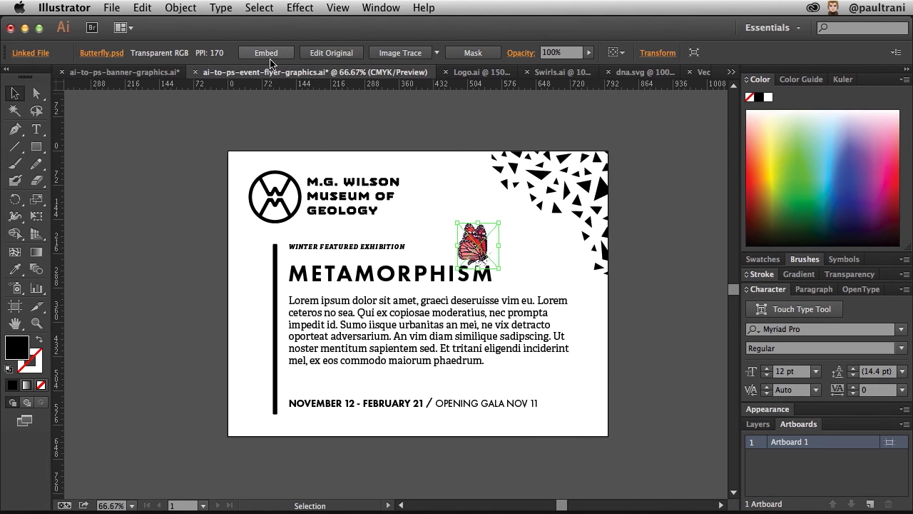
click(212, 145)
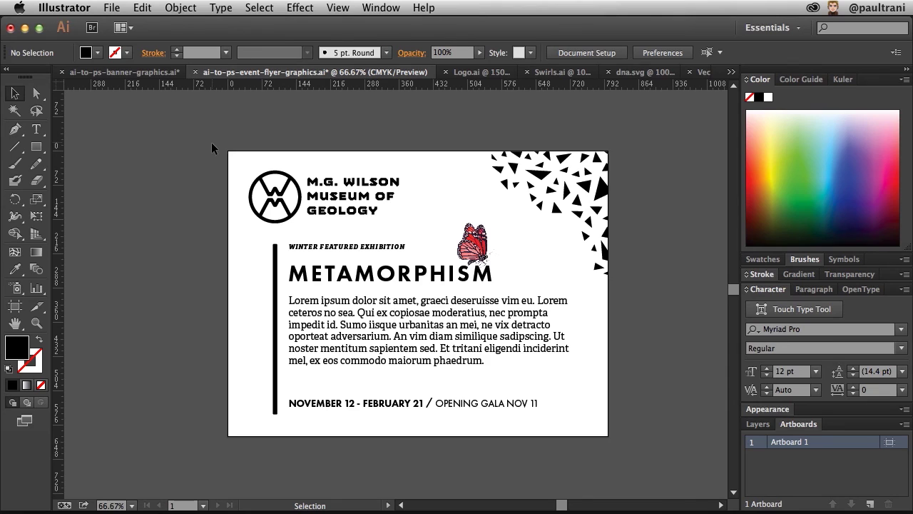
click(108, 8)
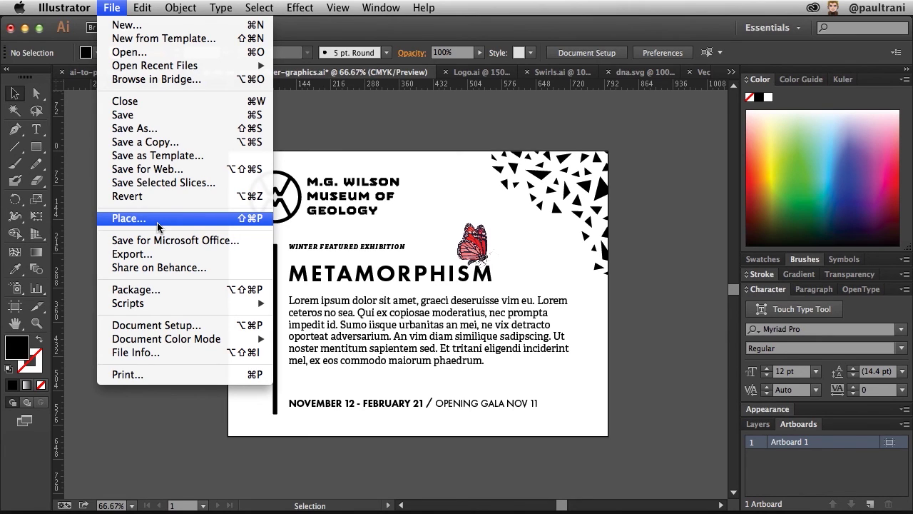
click(313, 146)
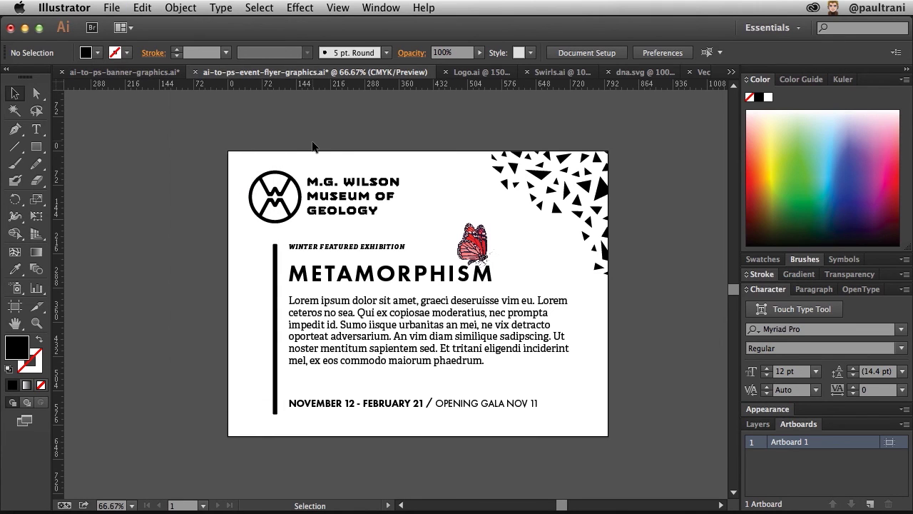